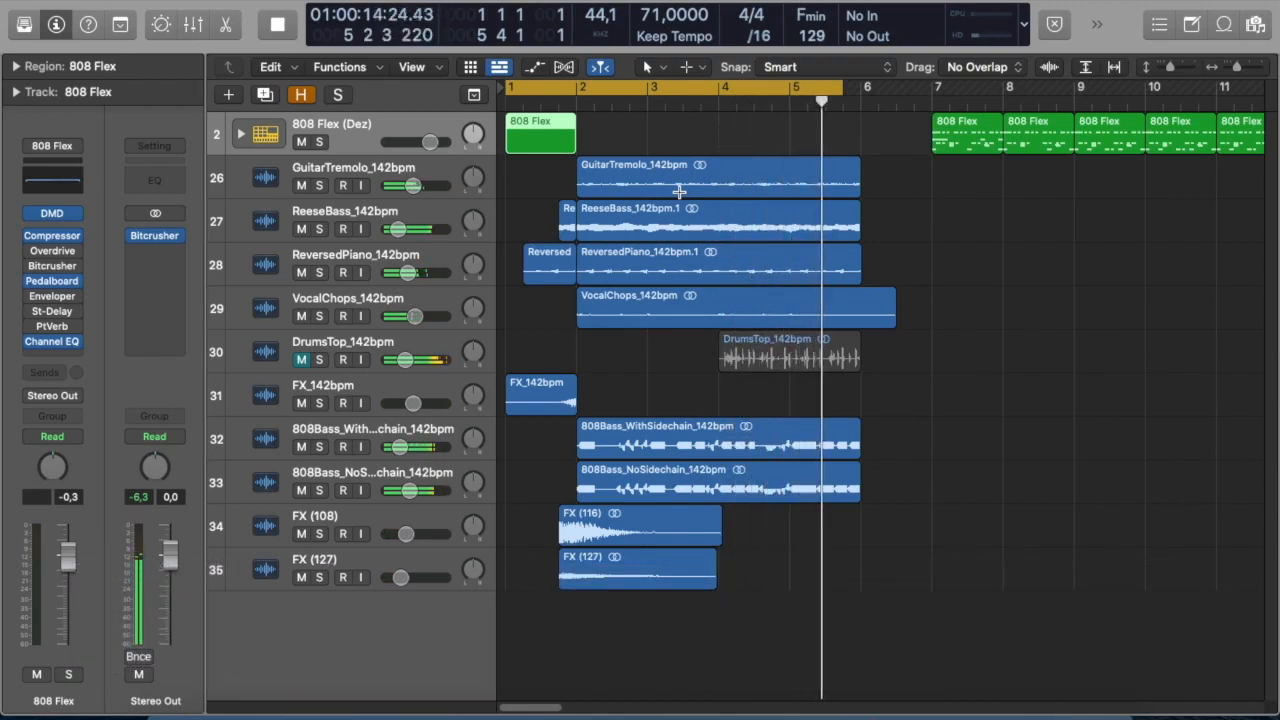
Step: Stop playback, open the empty 808 Flex region at bar 1 in the Piano Roll, and add Kick 1 notes on beats 1 and 3
{"action": "key", "text": "space"}
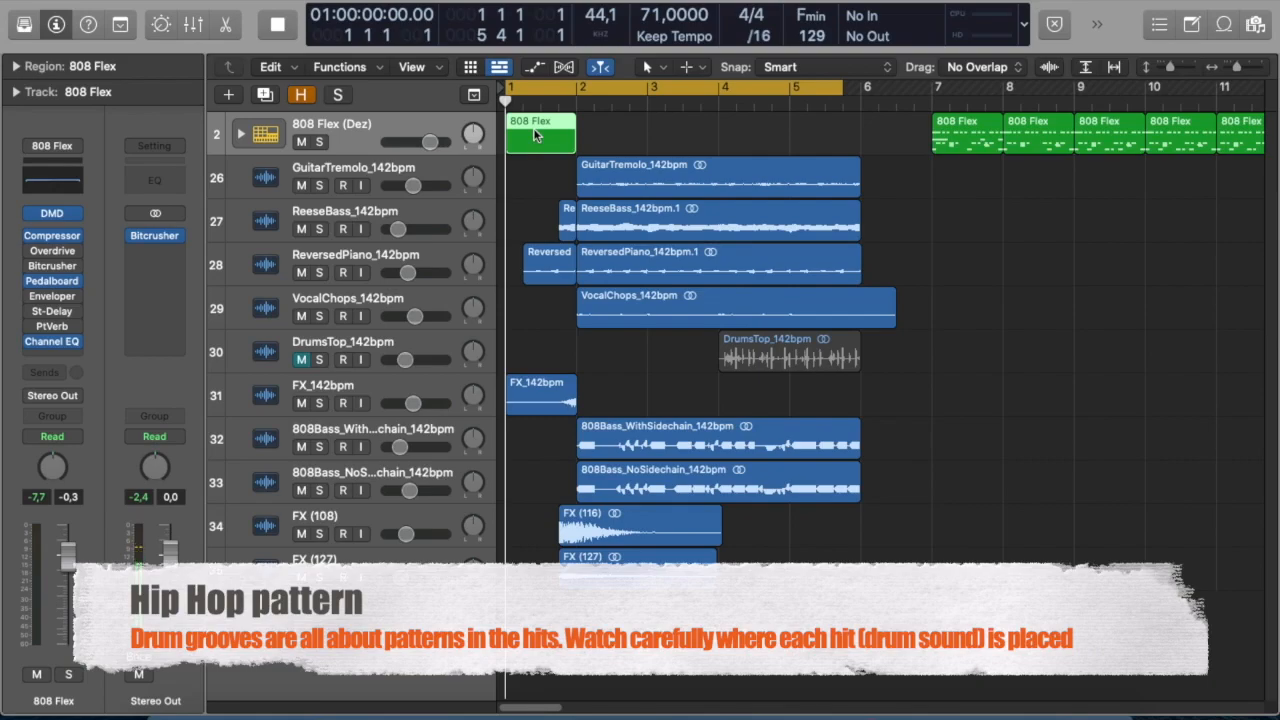
{"action": "double_click", "coordinate": [534, 129]}
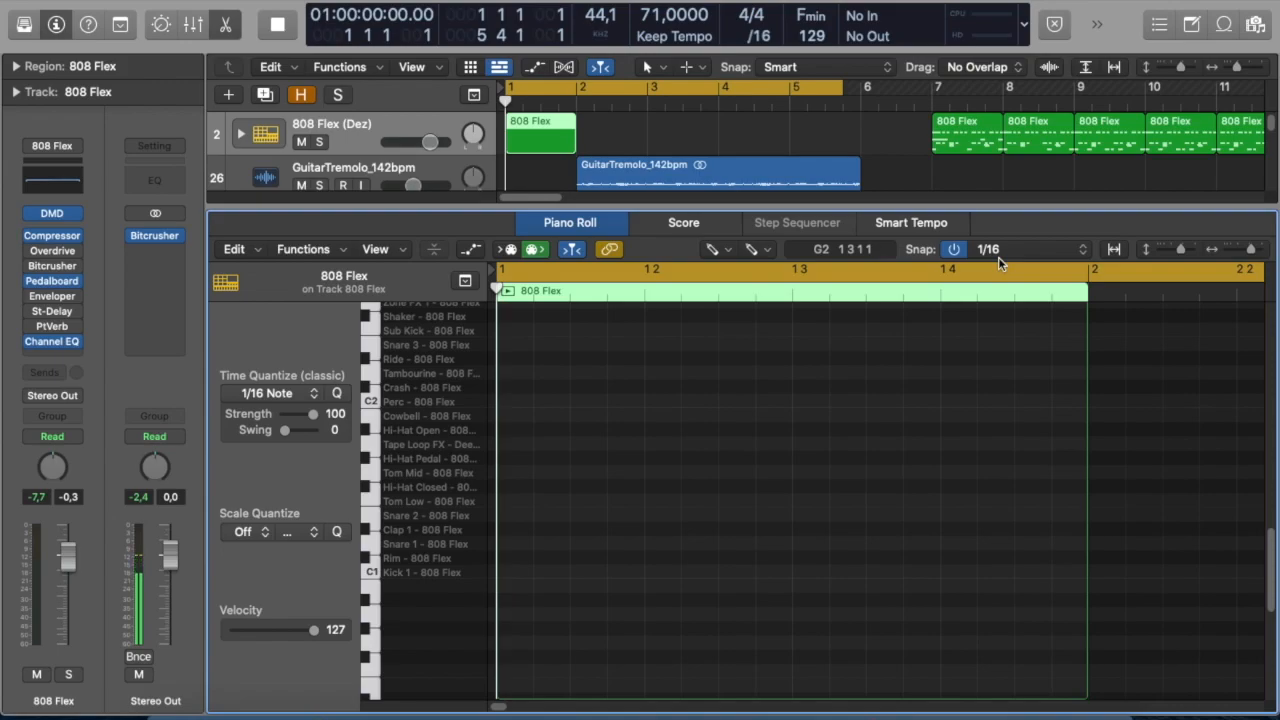
{"action": "left_click", "coordinate": [445, 581]}
{"action": "left_click", "coordinate": [445, 578]}
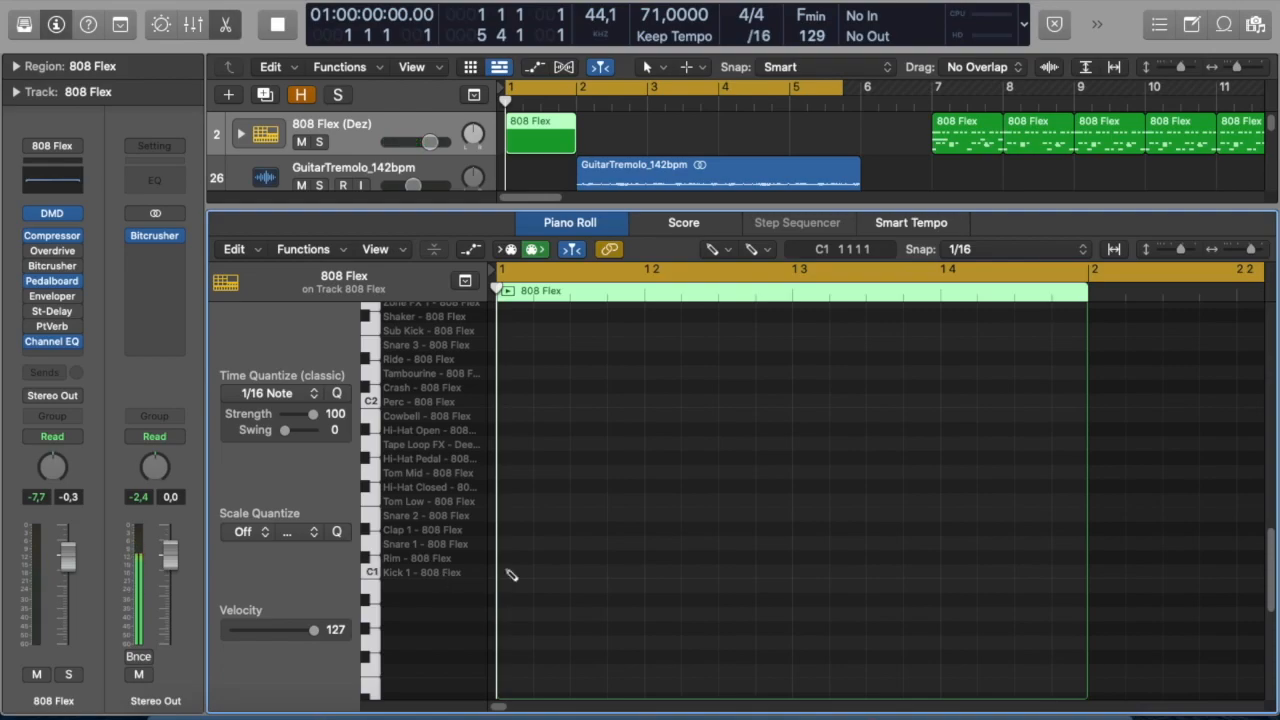
{"action": "left_click", "coordinate": [511, 575]}
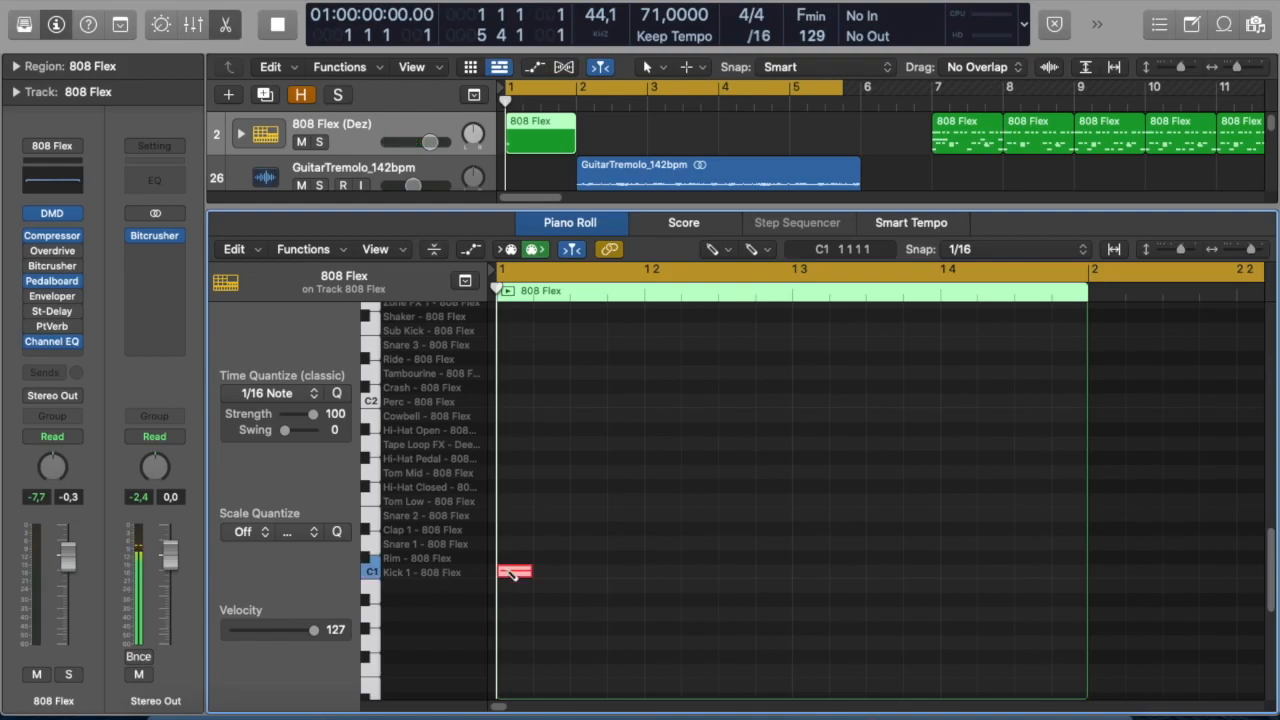
{"action": "left_click", "coordinate": [801, 573]}
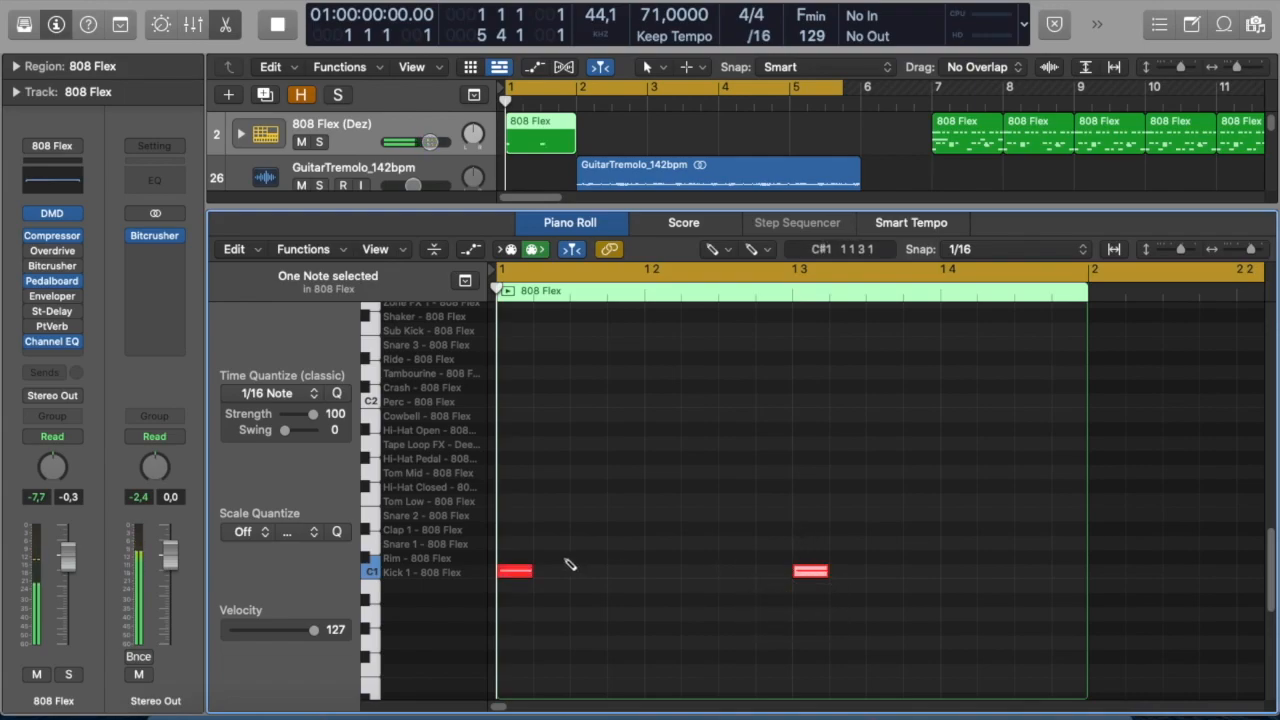
Step: Add Snare 1 notes on beats 2 and 4 and layer Clap 1 notes on the same two beats
{"action": "left_click", "coordinate": [430, 549]}
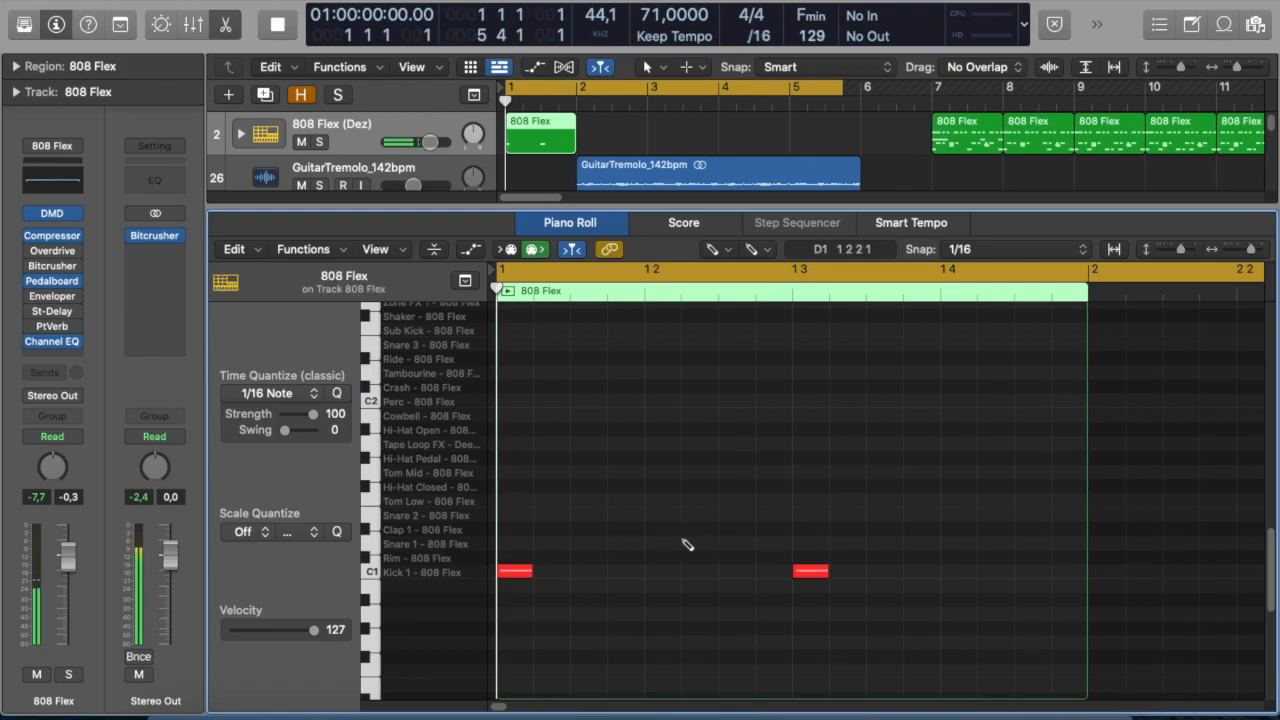
{"action": "left_click", "coordinate": [652, 543]}
{"action": "left_click_drag", "start_coordinate": [957, 541], "coordinate": [957, 545]}
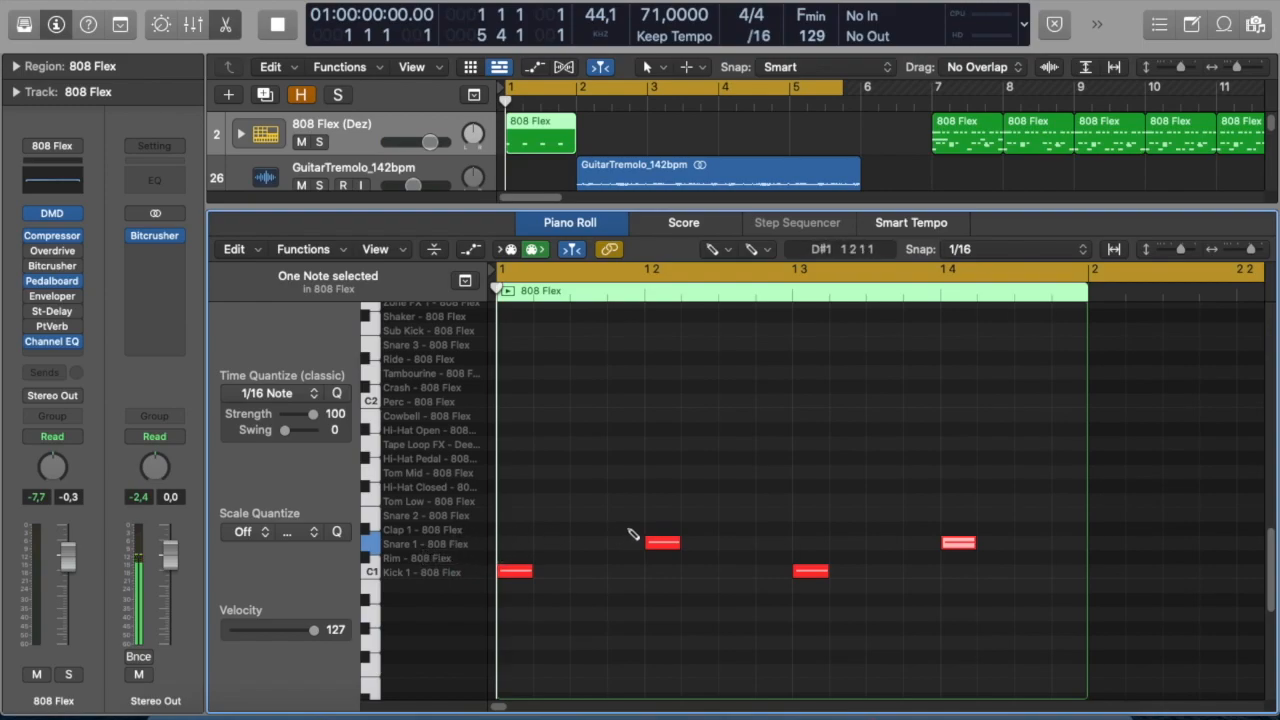
{"action": "left_click", "coordinate": [656, 530]}
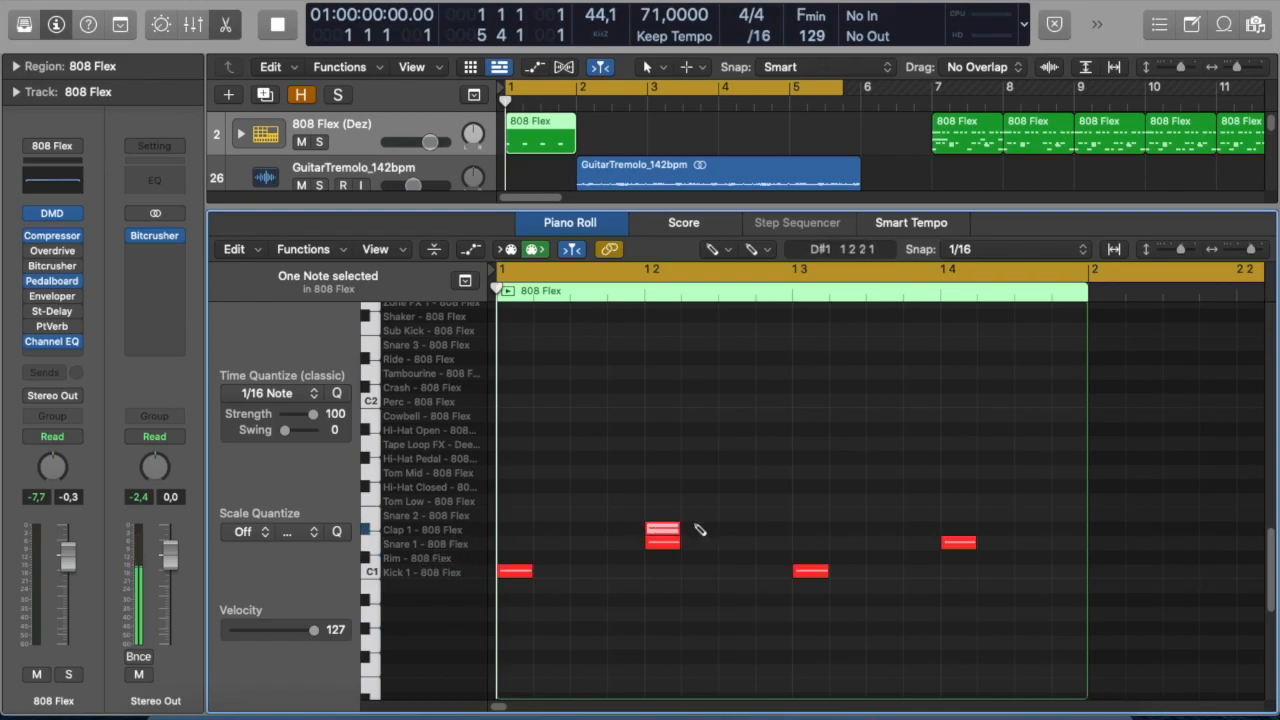
{"action": "left_click", "coordinate": [955, 530]}
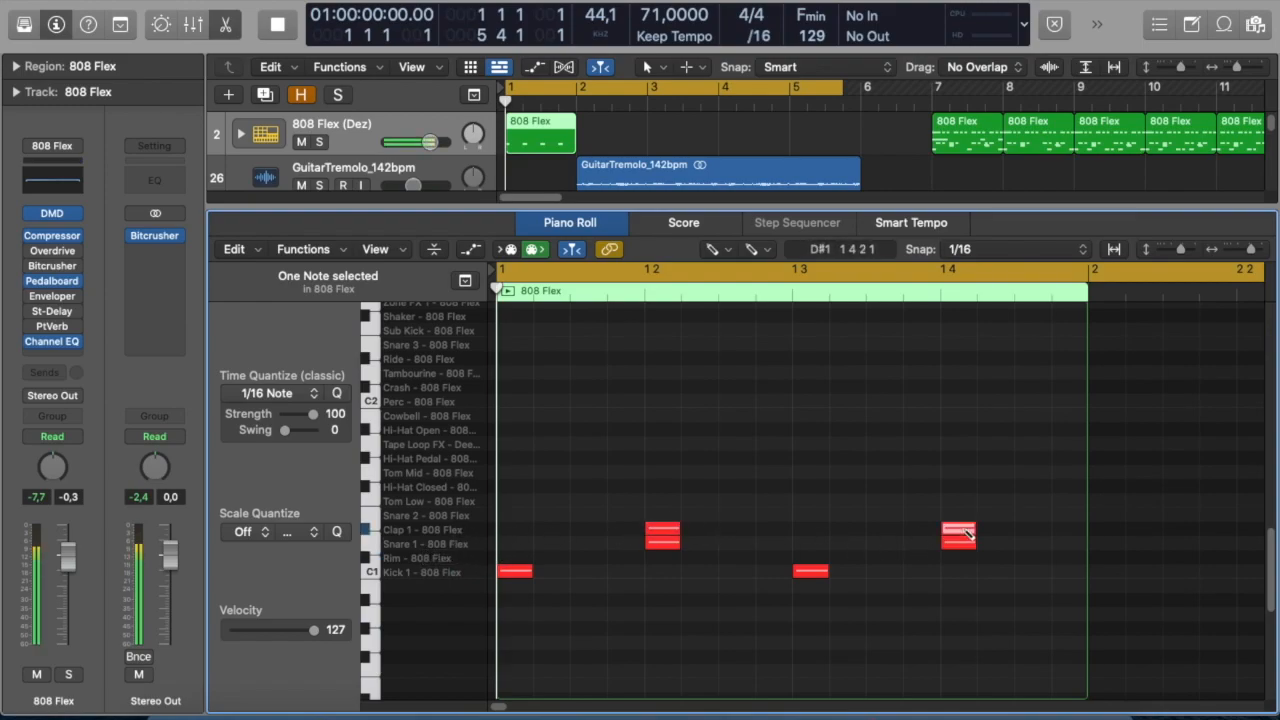
Step: Turn snap off and nudge the Clap 1 notes slightly ahead of beats 2 and 4 and the Snare 1 notes slightly behind
{"action": "left_click", "coordinate": [955, 251]}
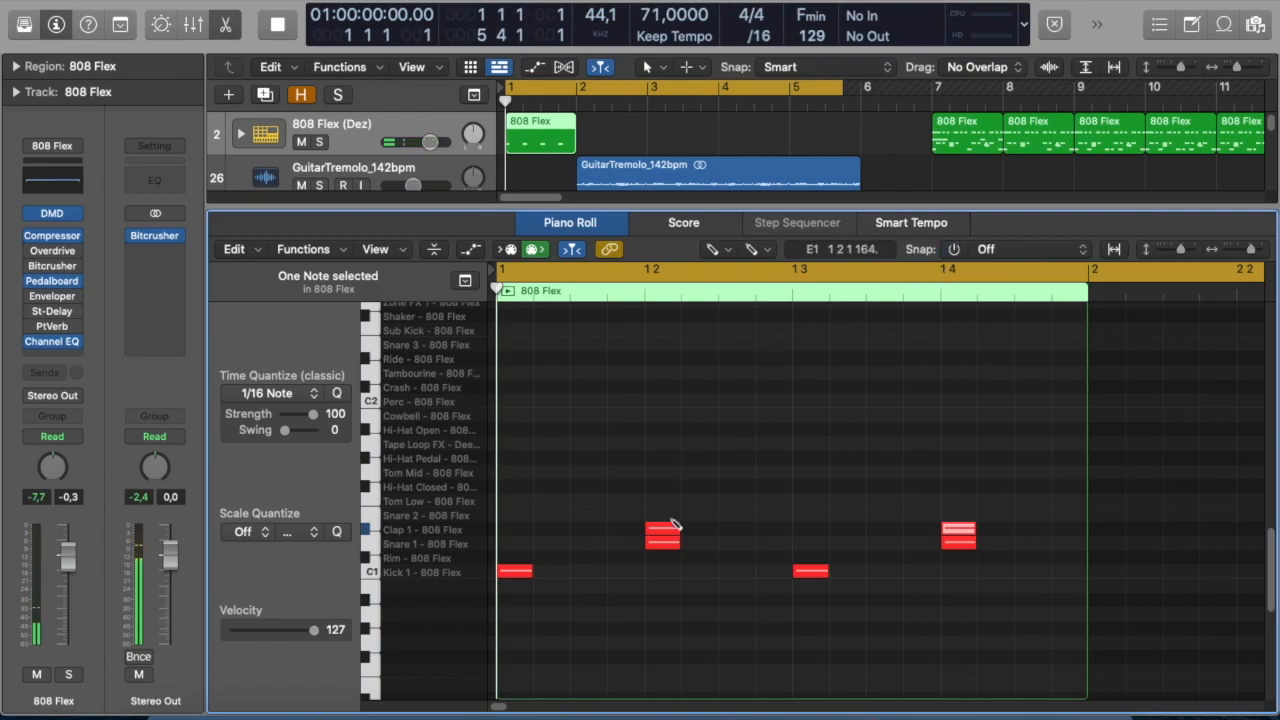
{"action": "left_click", "coordinate": [724, 250]}
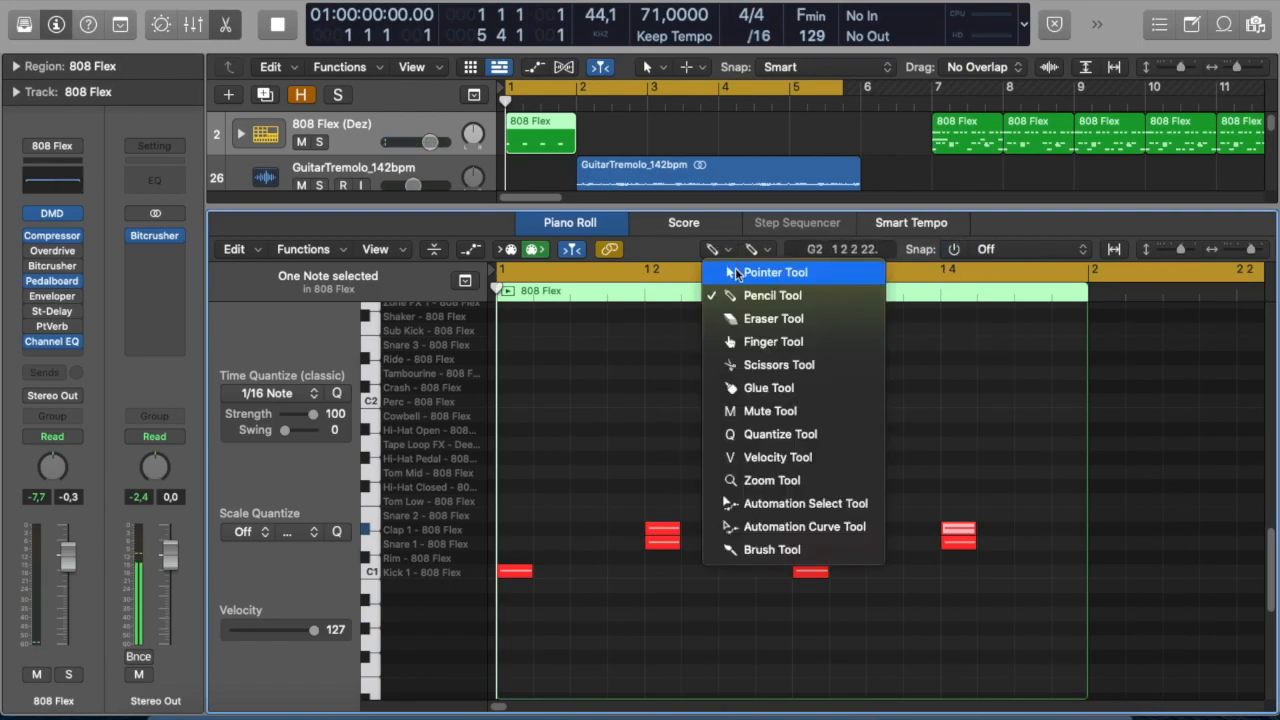
{"action": "left_click", "coordinate": [742, 263]}
{"action": "left_click_drag", "start_coordinate": [660, 540], "coordinate": [657, 548]}
{"action": "left_click_drag", "start_coordinate": [957, 530], "coordinate": [957, 546]}
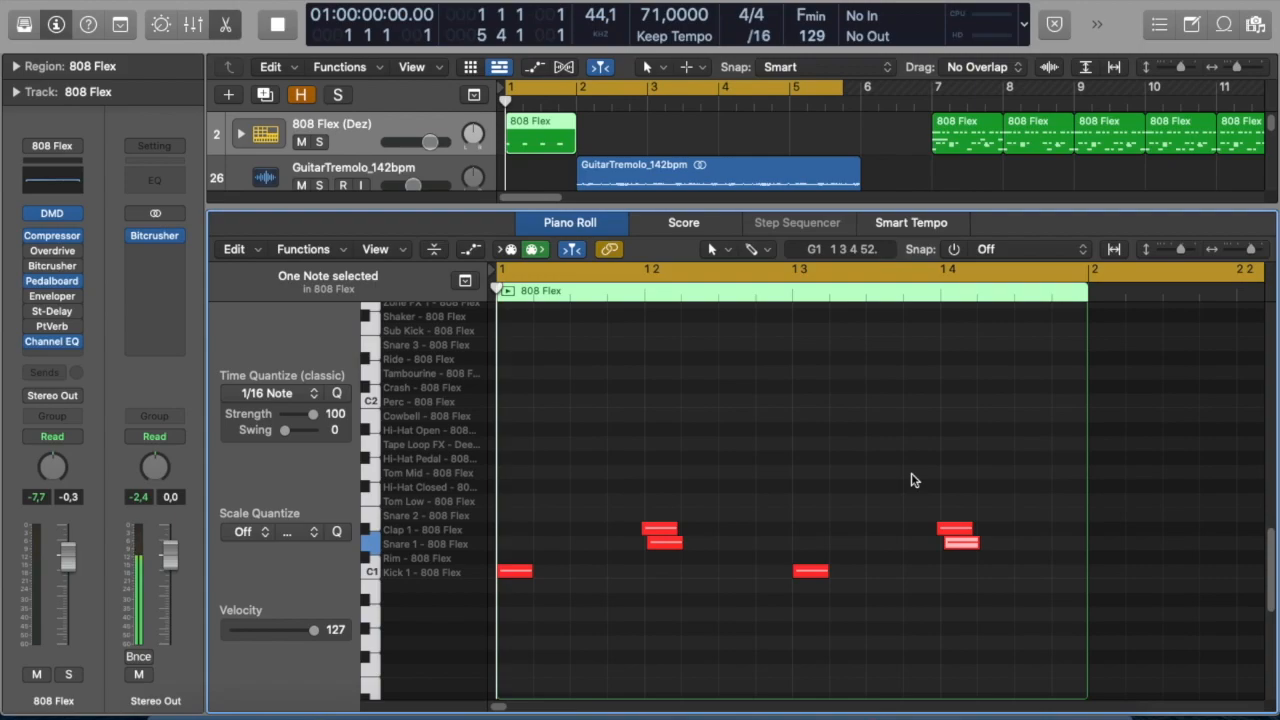
Step: Shorten the cycle range to bar 1 only and play the looped kick, snare and clap pattern
{"action": "left_click_drag", "start_coordinate": [842, 88], "coordinate": [578, 141]}
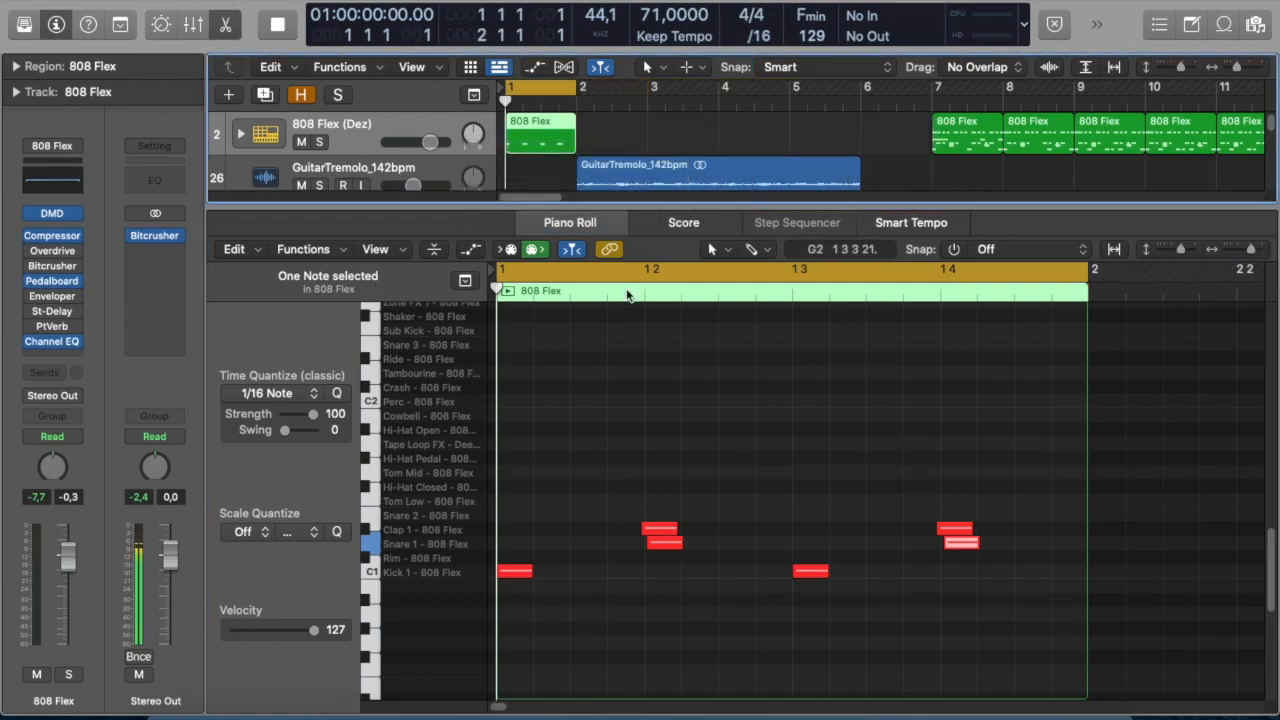
{"action": "key", "text": "space"}
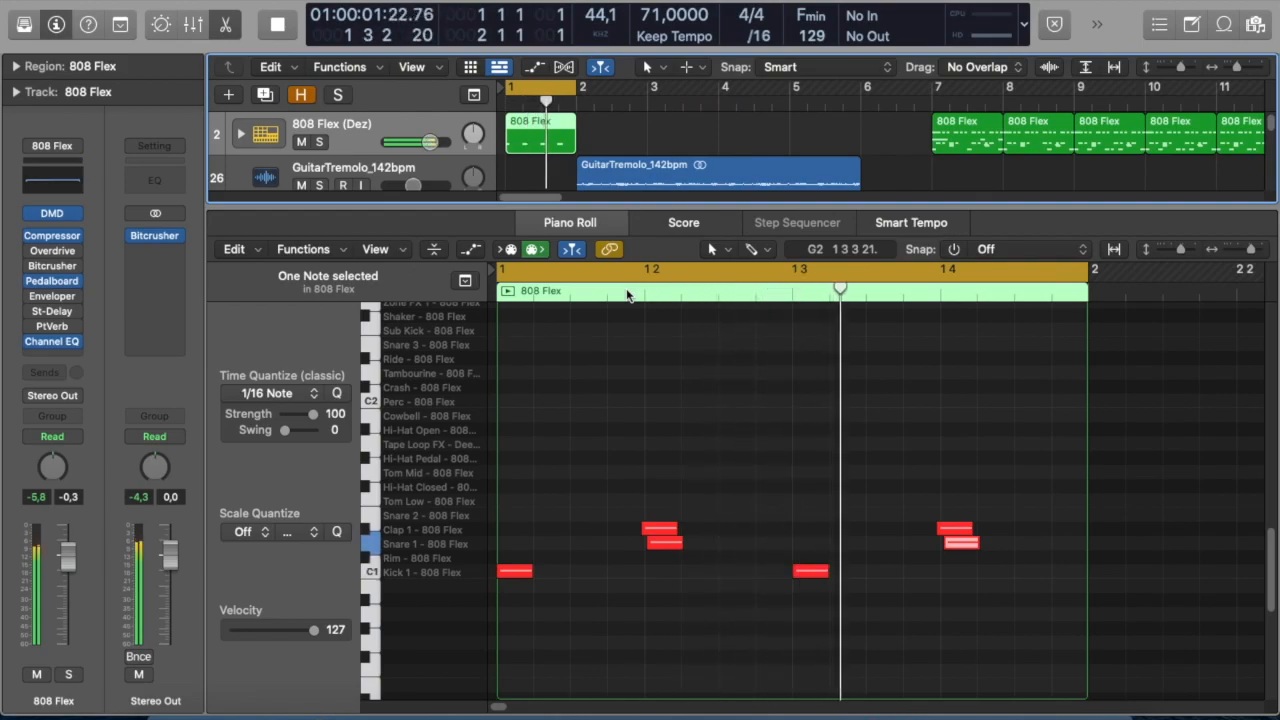
{"action": "key", "text": "space"}
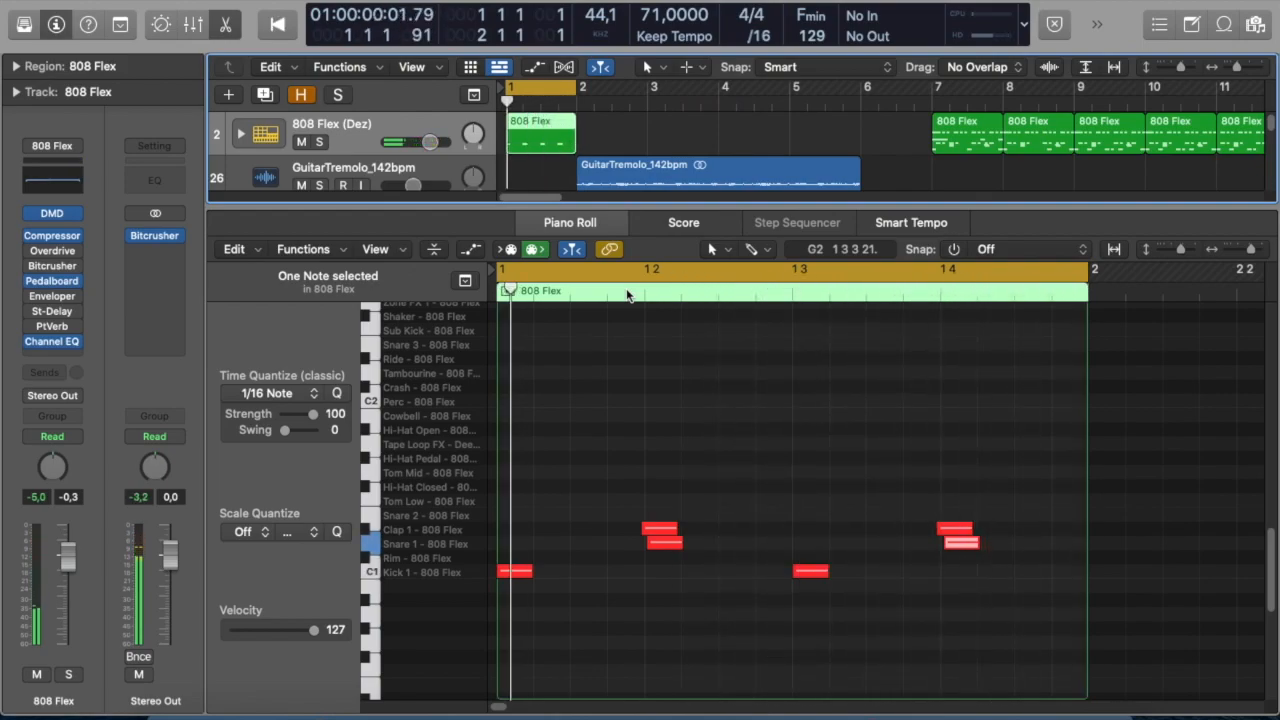
Step: Restore 1/16 snap, add Kick 1 notes on the last sixteenth before beats 2, 3 and 4, and play the loop
{"action": "left_click", "coordinate": [447, 578]}
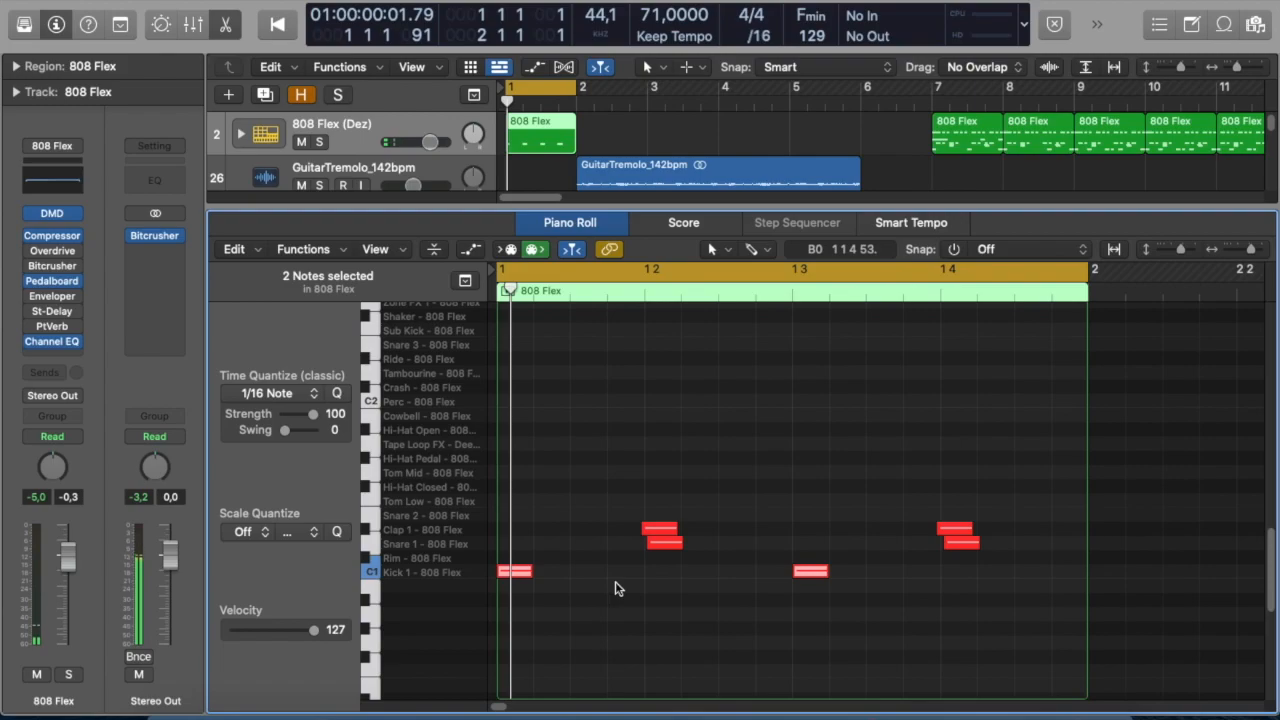
{"action": "left_click", "coordinate": [955, 249]}
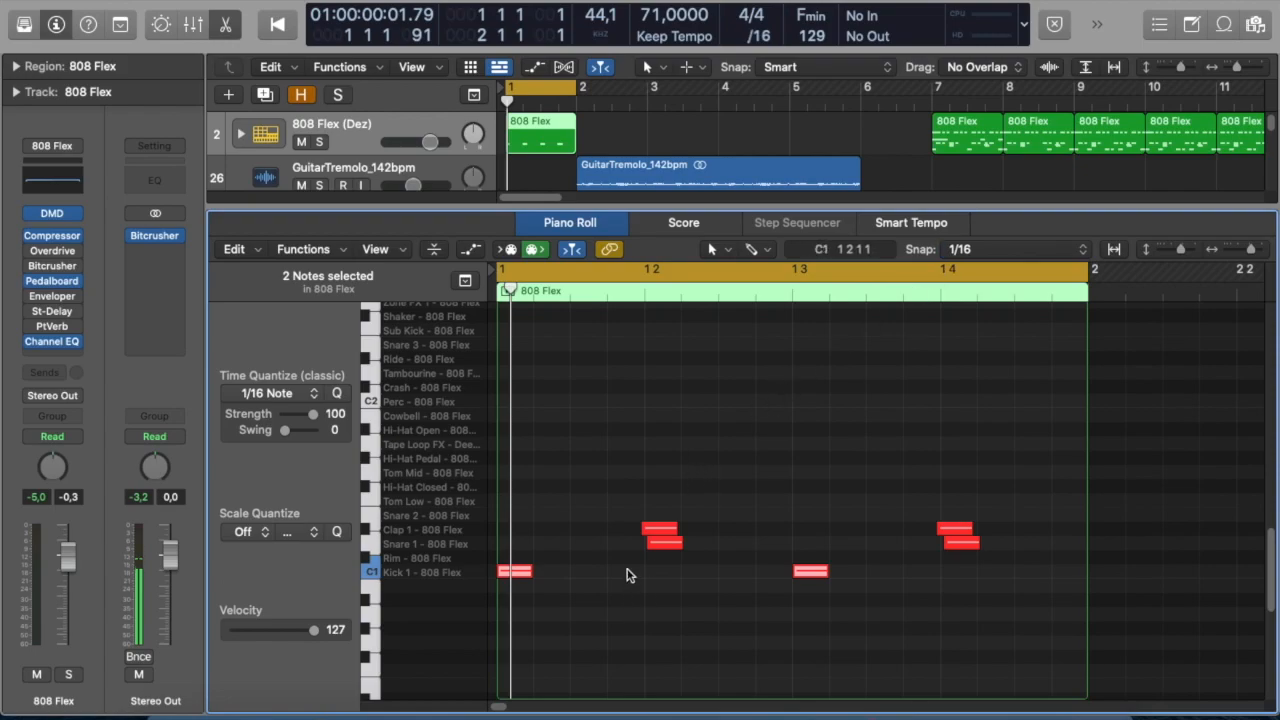
{"action": "left_click", "coordinate": [716, 249]}
{"action": "left_click", "coordinate": [757, 294]}
{"action": "left_click", "coordinate": [630, 572]}
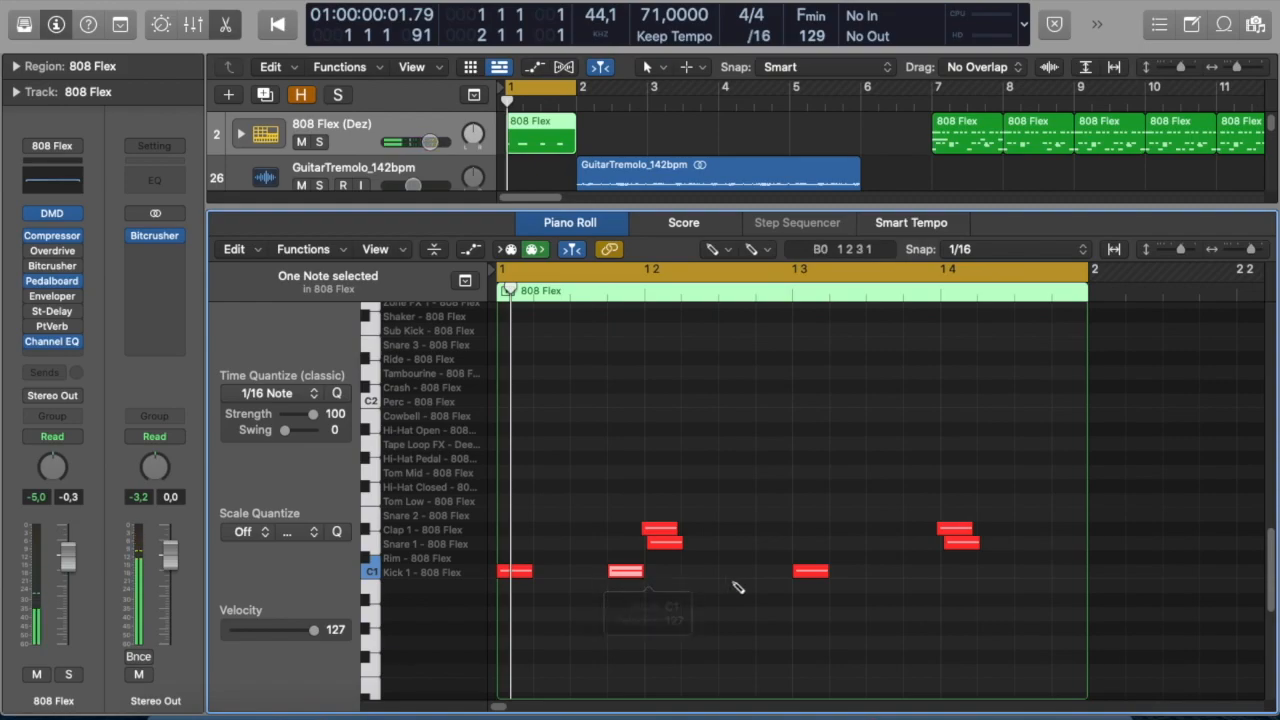
{"action": "left_click", "coordinate": [777, 576]}
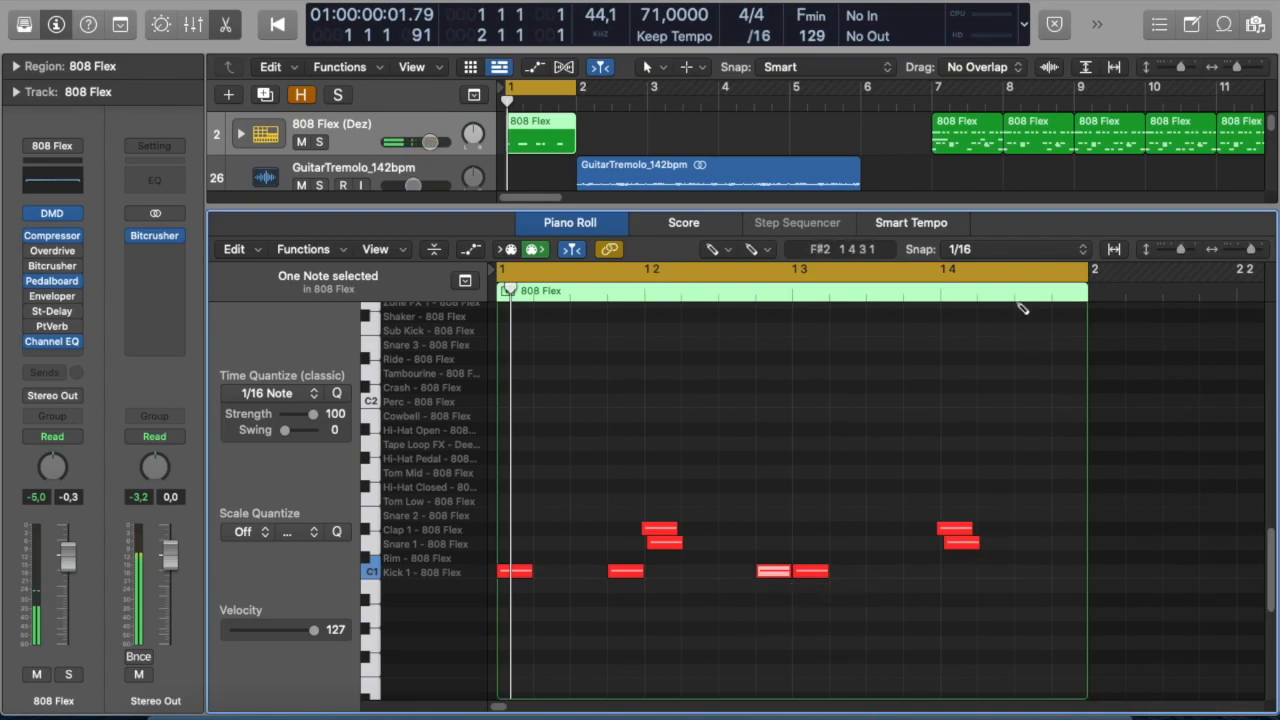
{"action": "left_click", "coordinate": [924, 572]}
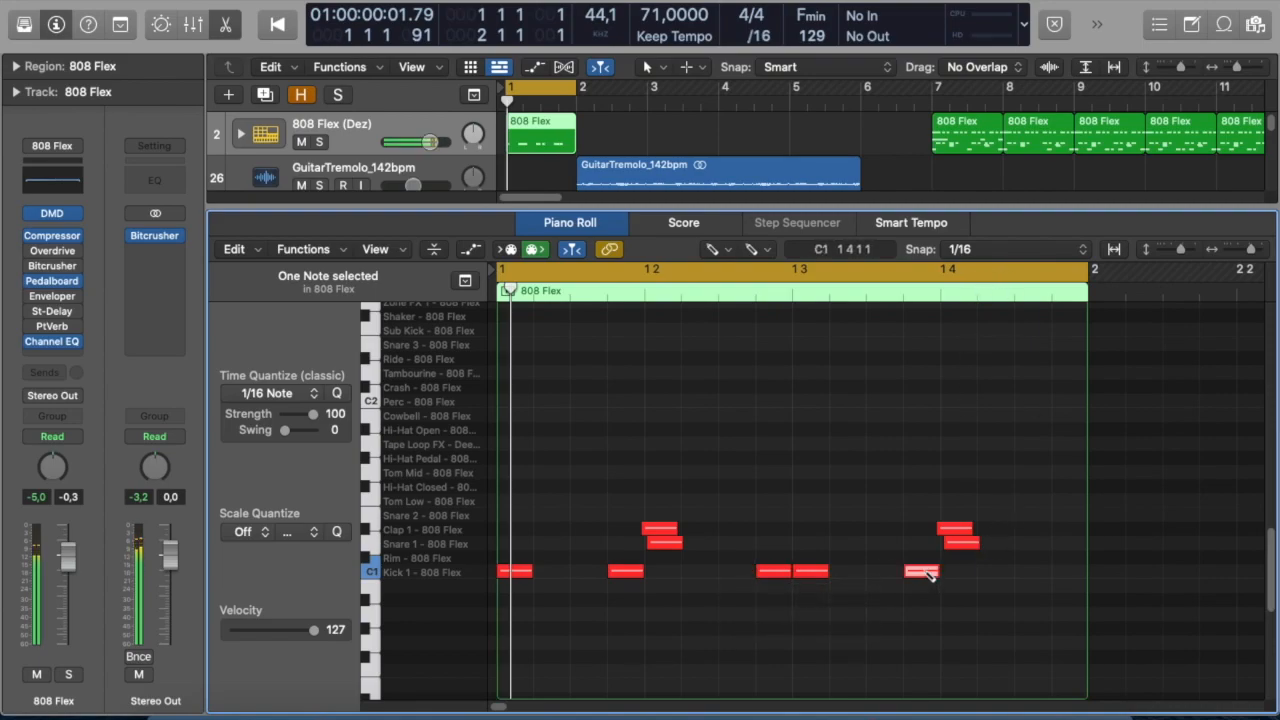
{"action": "key", "text": "space"}
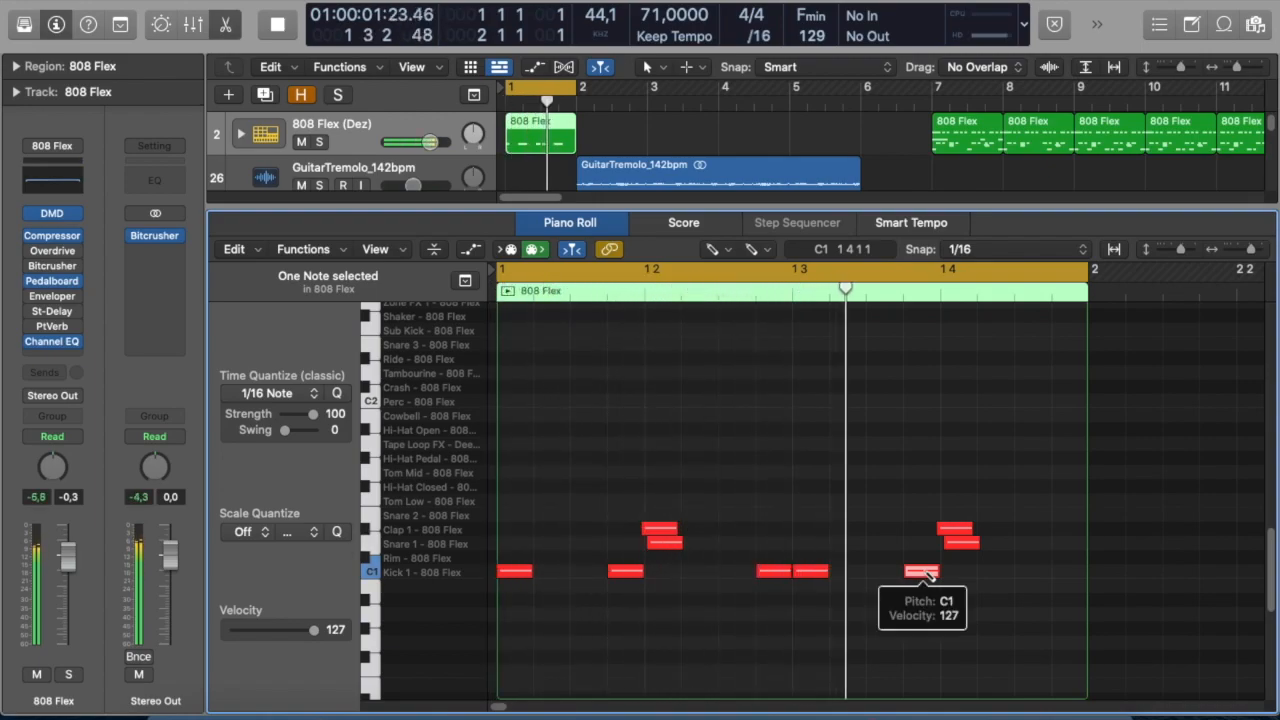
{"action": "key", "text": "space"}
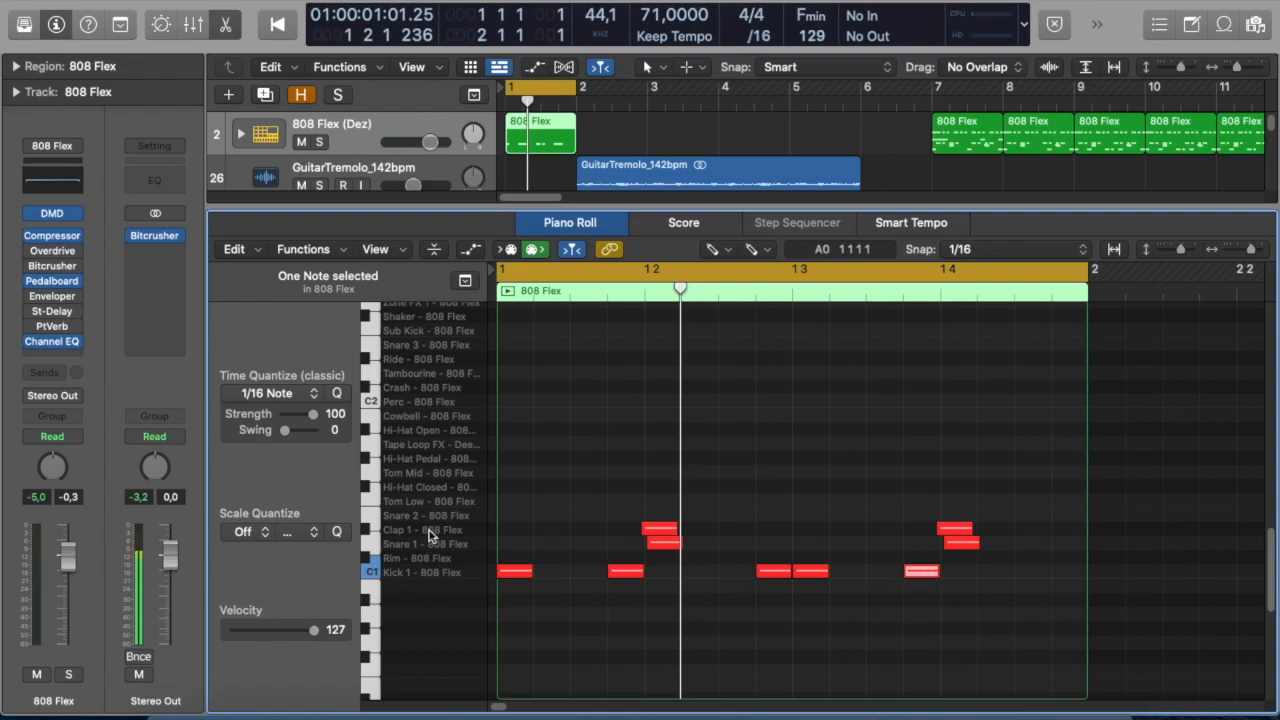
Step: Add Hi-Hat Closed notes on the second and third sixteenths of beat 1 and the first and second sixteenths of beat 2
{"action": "left_click", "coordinate": [440, 490]}
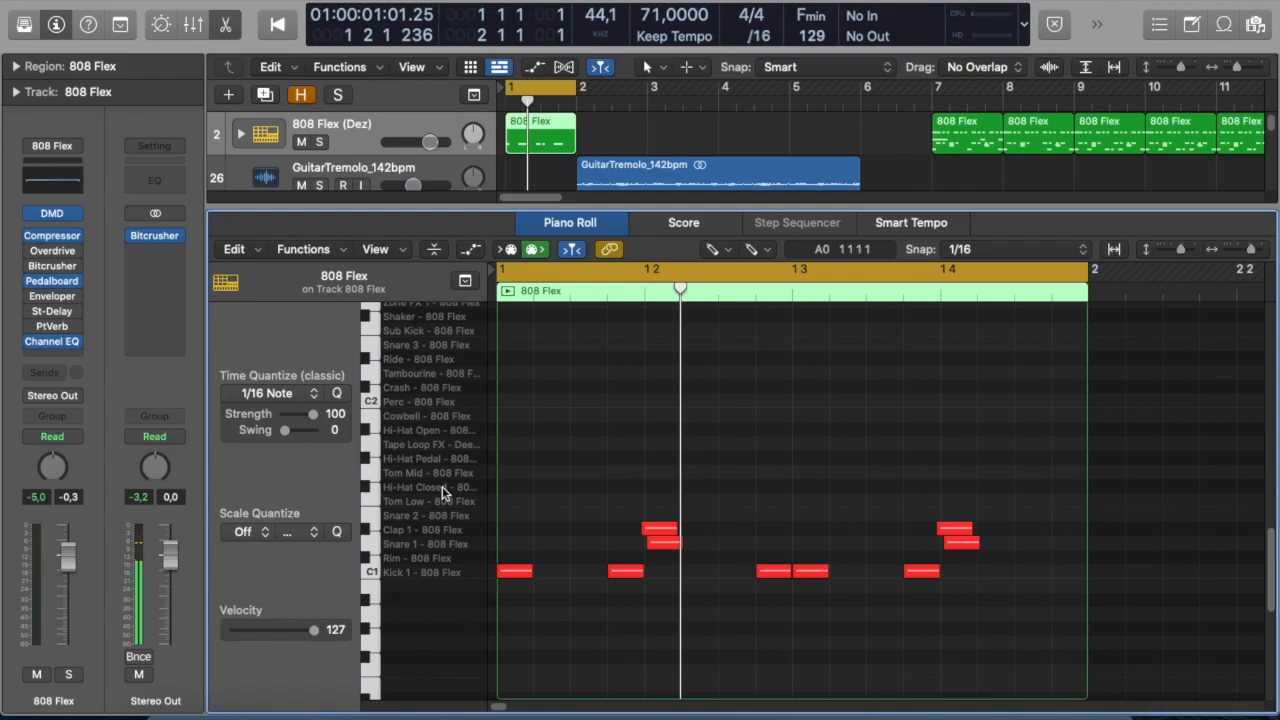
{"action": "left_click", "coordinate": [555, 487]}
{"action": "left_click", "coordinate": [590, 486]}
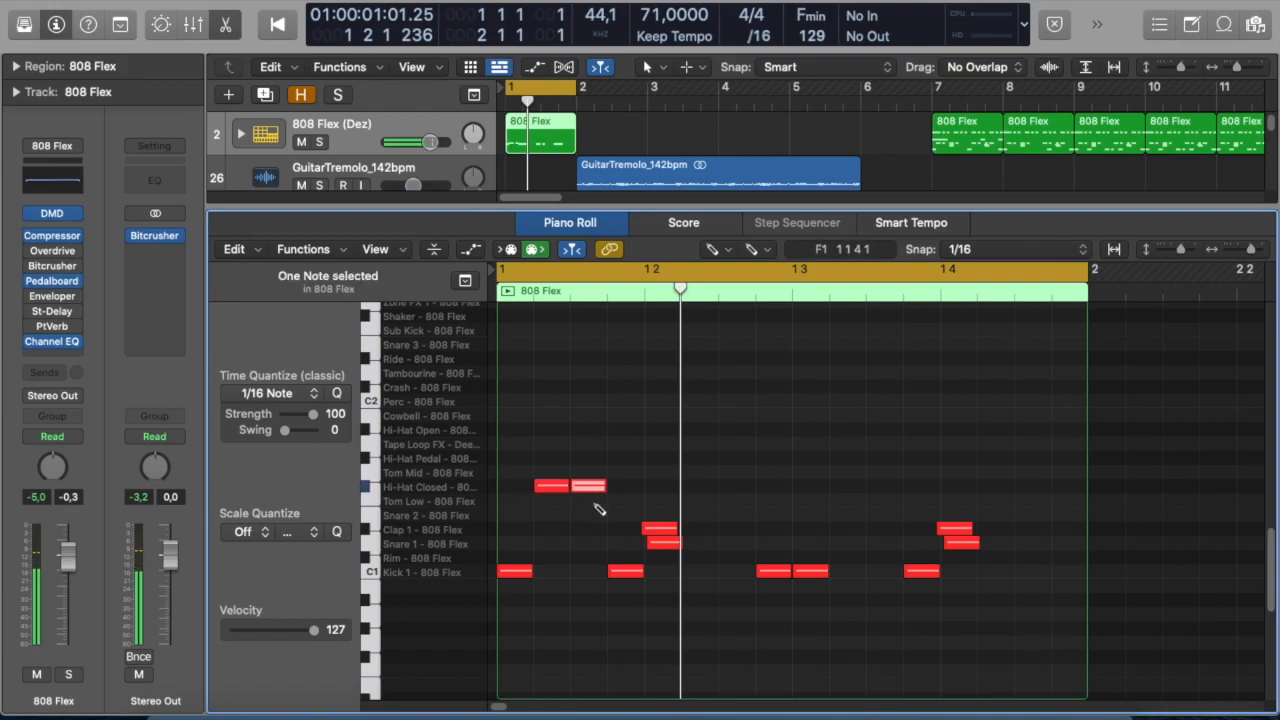
{"action": "left_click", "coordinate": [662, 487]}
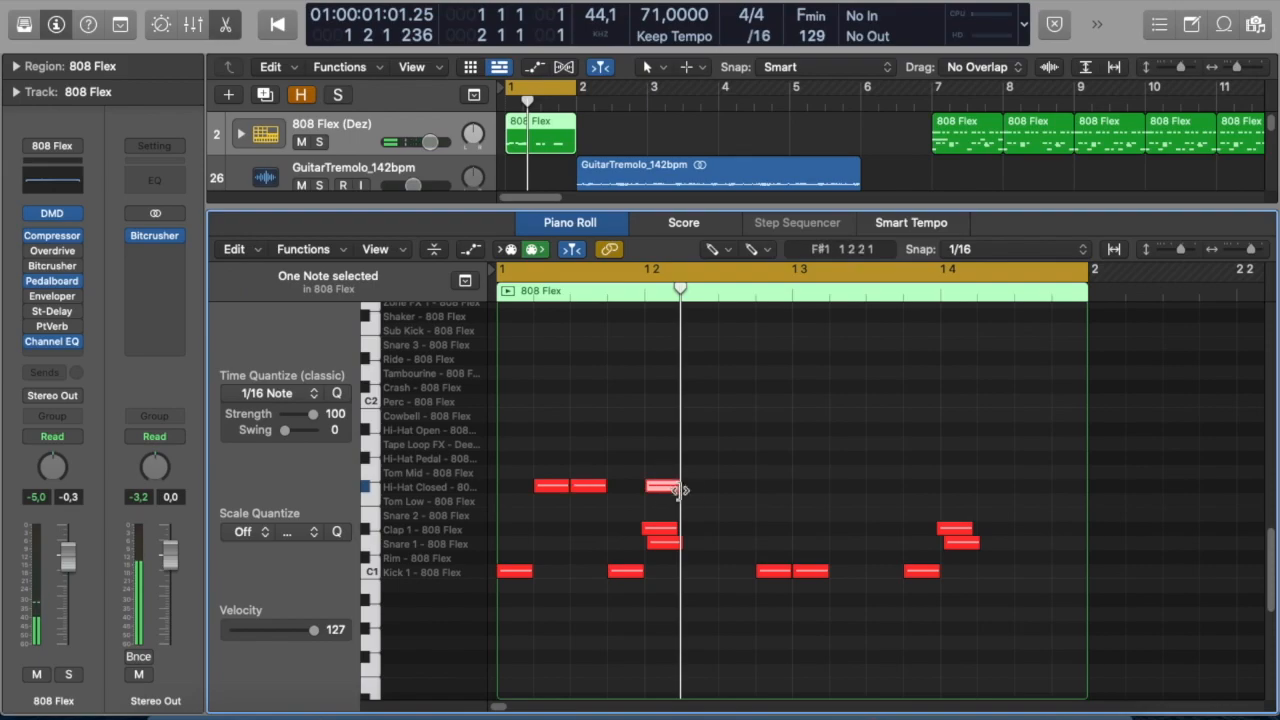
{"action": "left_click", "coordinate": [699, 487]}
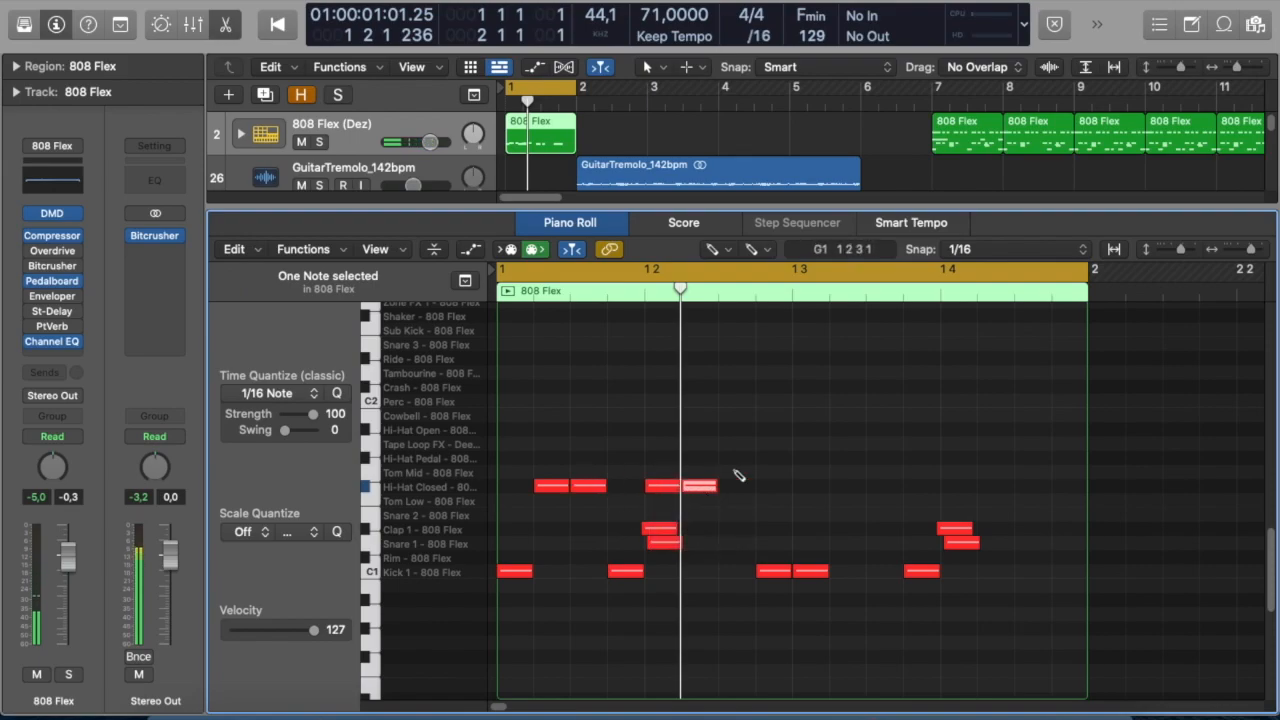
Step: Add Hi-Hat Closed notes on the first three sixteenths of beat 3, and delete the one directly on the beat
{"action": "left_click", "coordinate": [810, 487]}
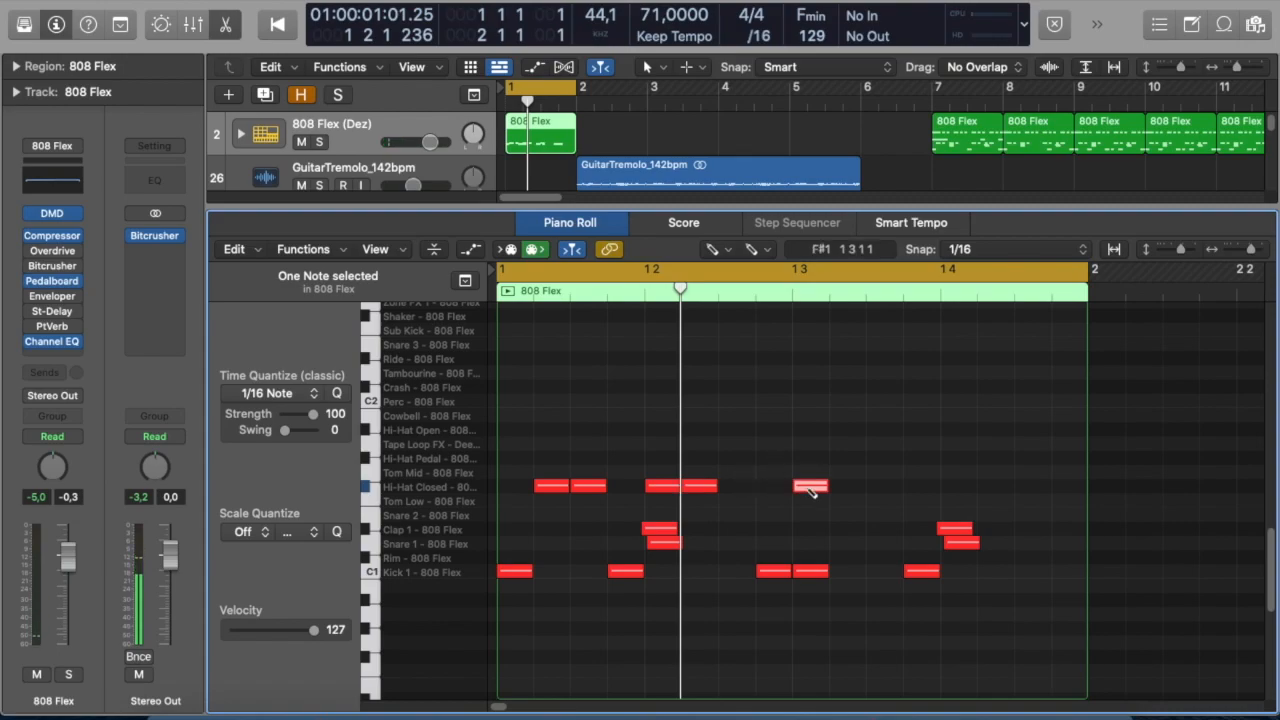
{"action": "left_click", "coordinate": [848, 487]}
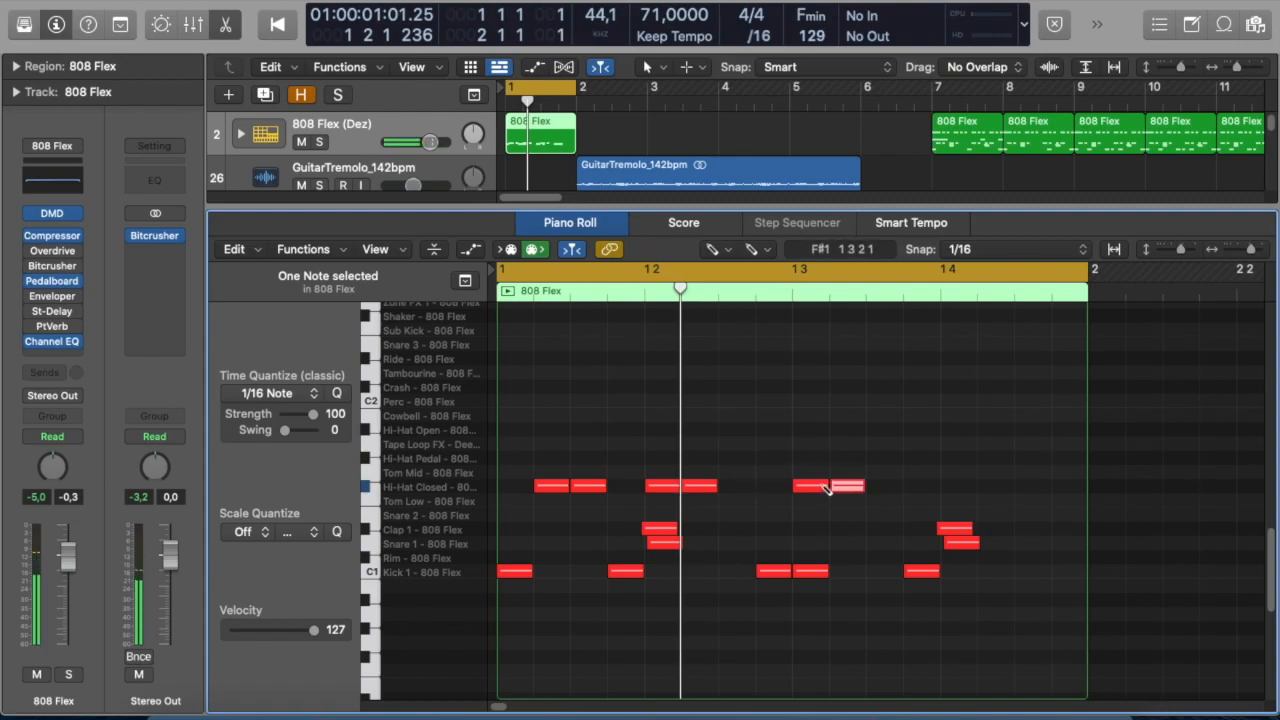
{"action": "left_click", "coordinate": [888, 488]}
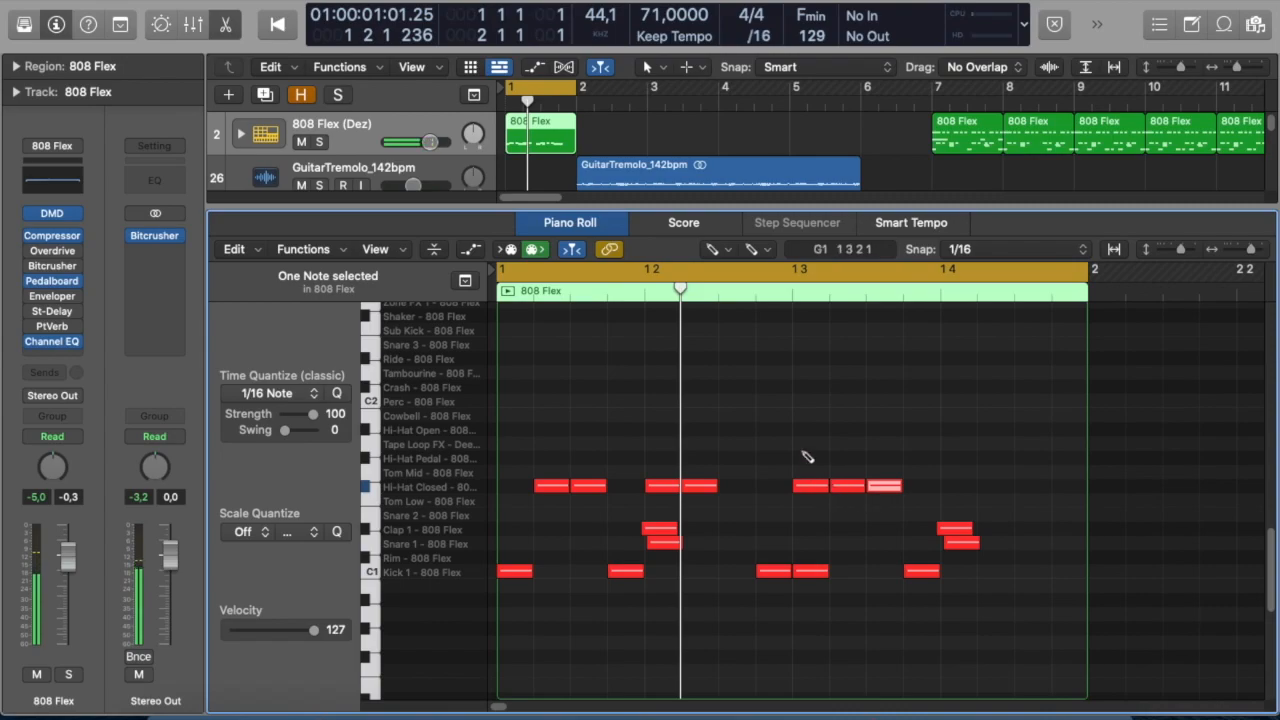
{"action": "left_click", "coordinate": [716, 249]}
{"action": "left_click", "coordinate": [728, 281]}
{"action": "left_click", "coordinate": [812, 489]}
{"action": "key", "text": "Delete"}
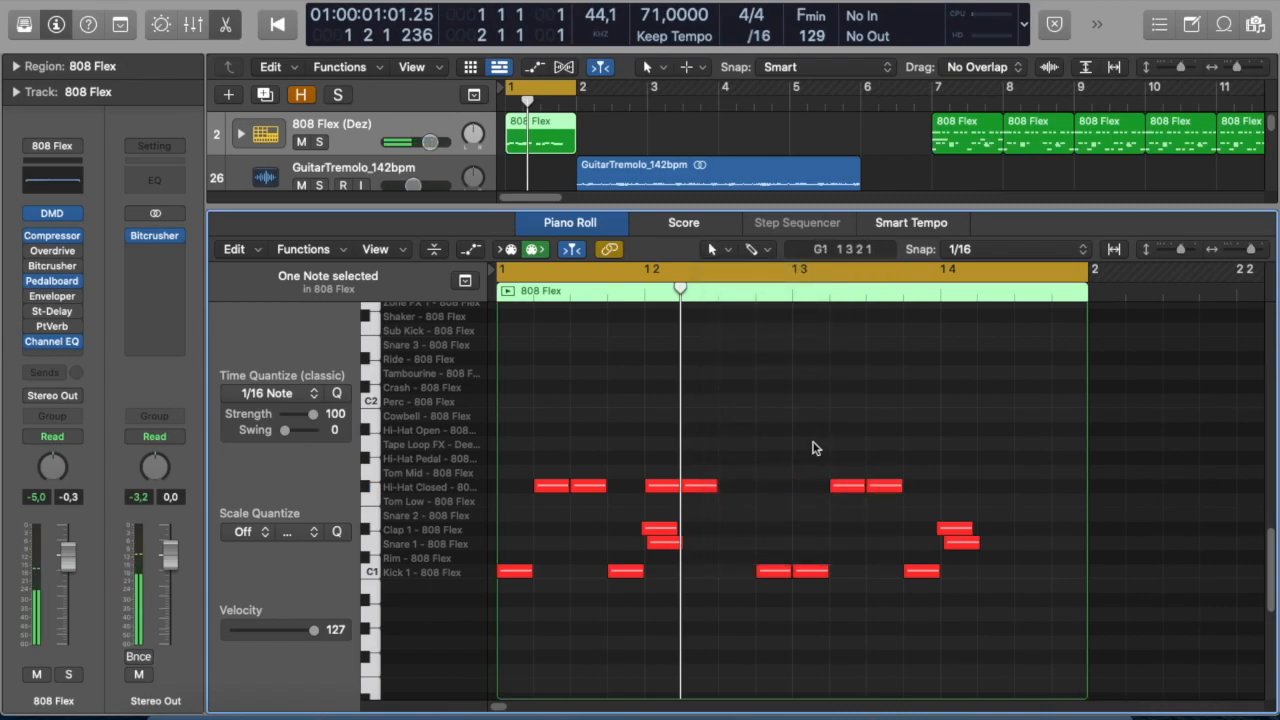
Step: Add Hi-Hat Closed notes on the first two sixteenths of beat 4 and play the loop from the start
{"action": "left_click", "coordinate": [714, 249]}
{"action": "left_click", "coordinate": [734, 298]}
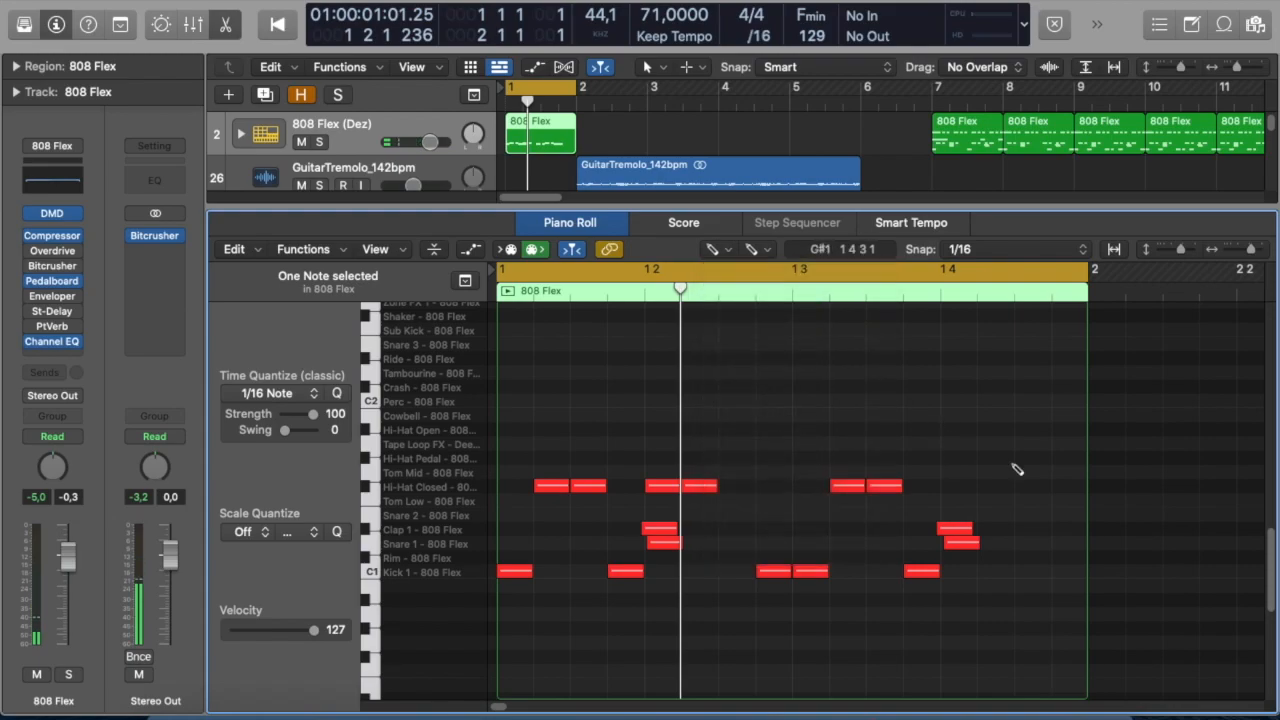
{"action": "left_click", "coordinate": [958, 486]}
{"action": "left_click", "coordinate": [1005, 488]}
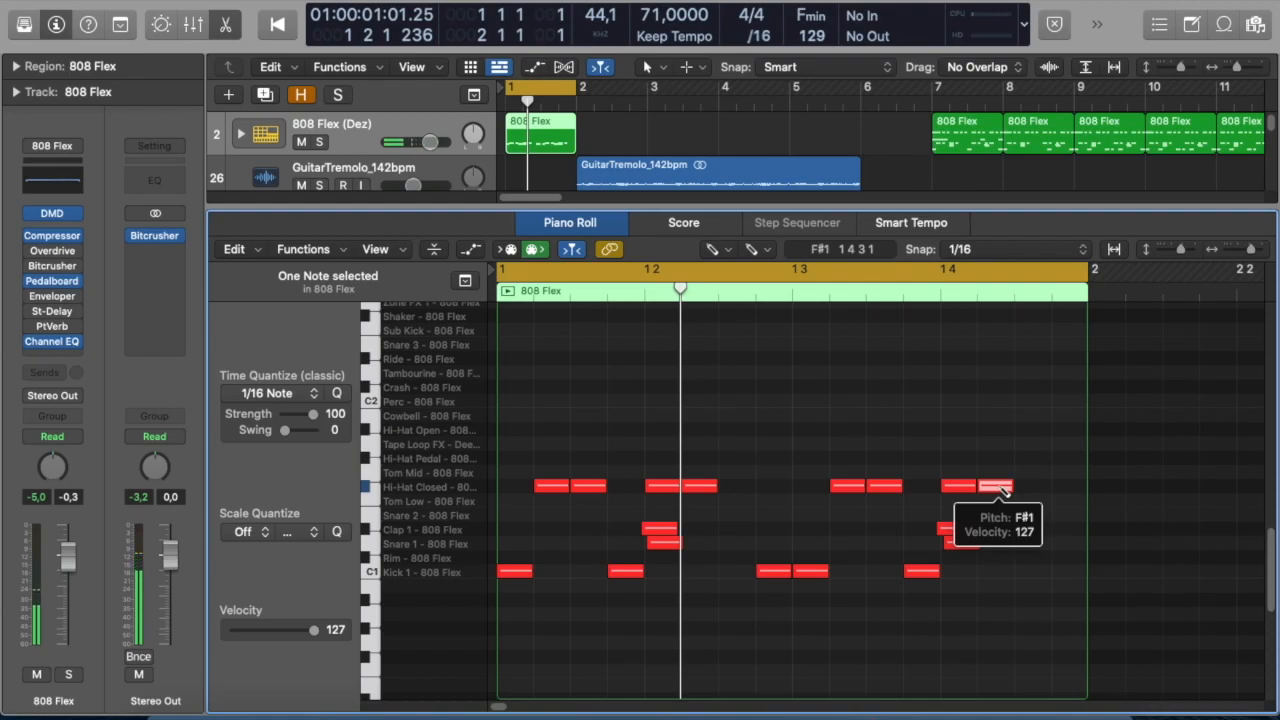
{"action": "key", "text": "Return"}
{"action": "key", "text": "space"}
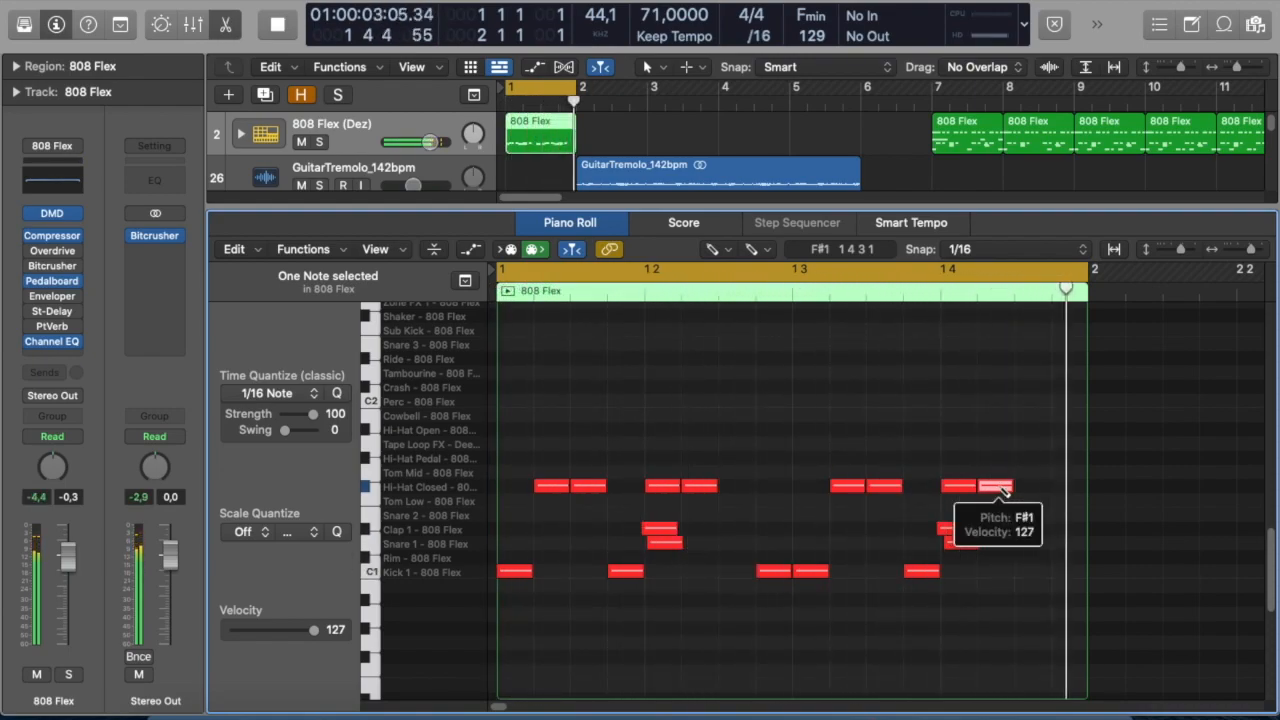
{"action": "key", "text": "space"}
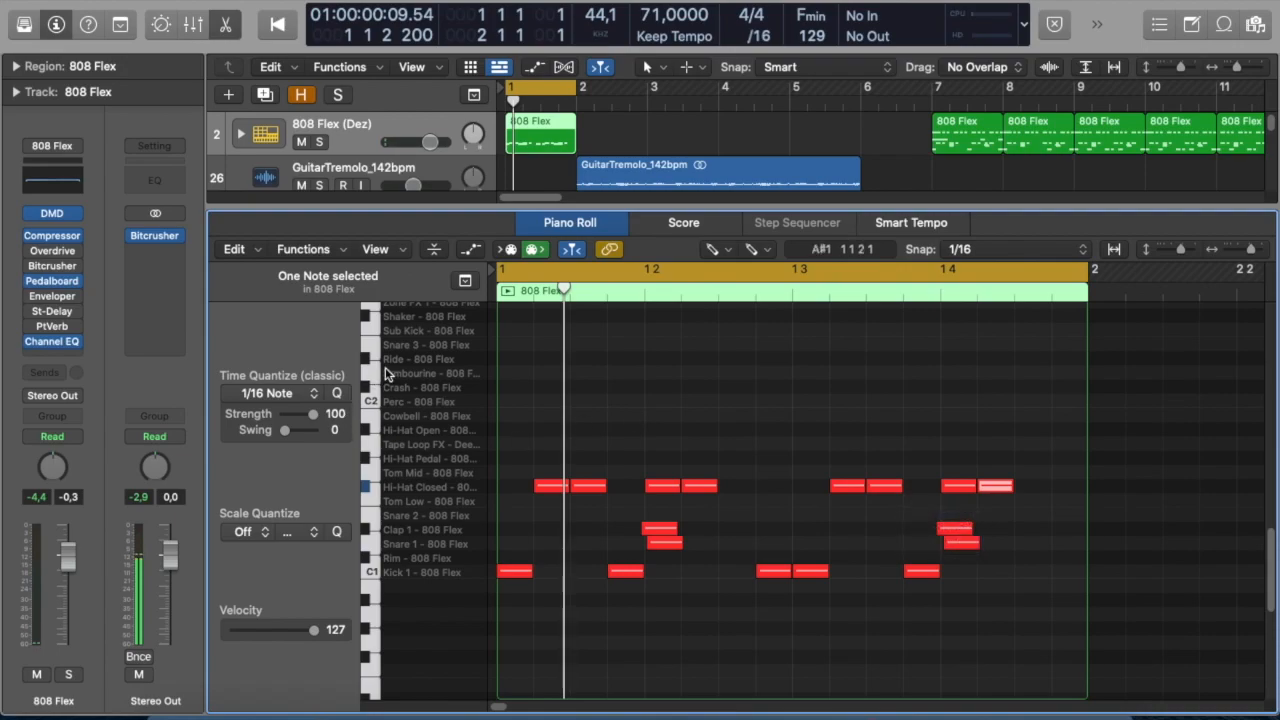
Step: Add Shaker notes on the second, third and fourth sixteenths of beats 1 and 2
{"action": "left_click", "coordinate": [409, 318]}
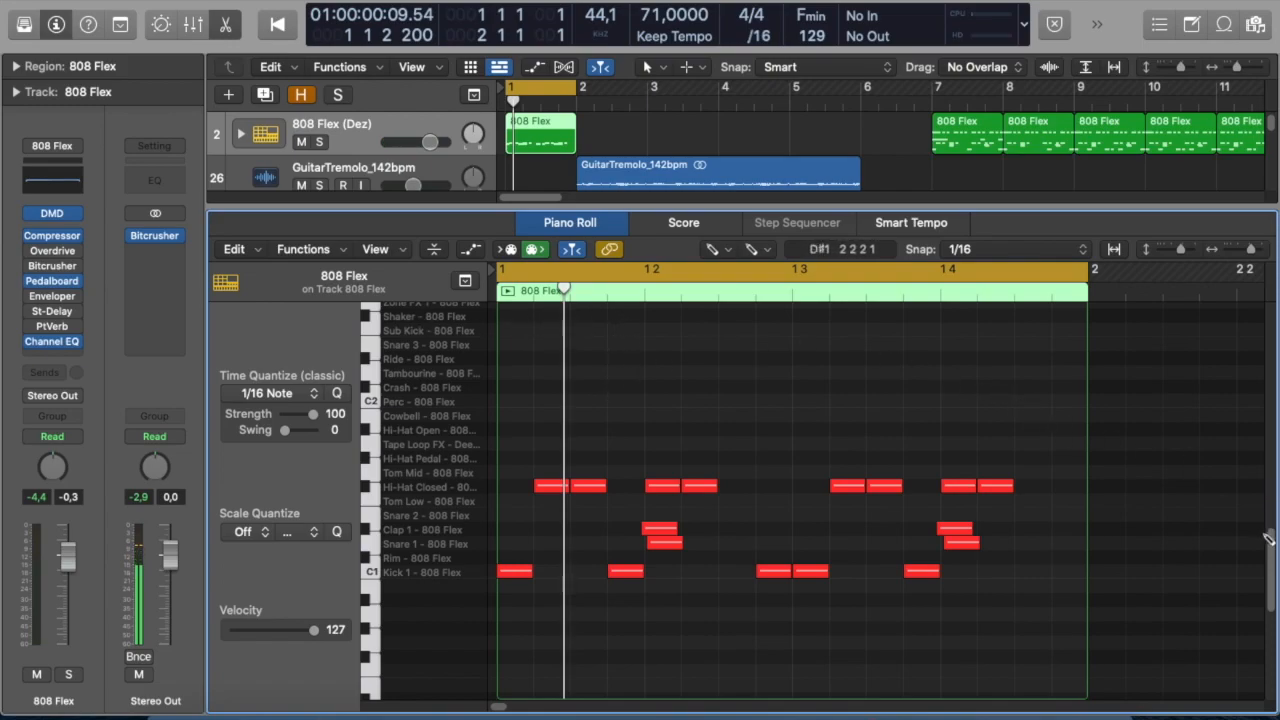
{"action": "scroll", "coordinate": [1270, 543], "scroll_direction": "up", "scroll_amount": 3}
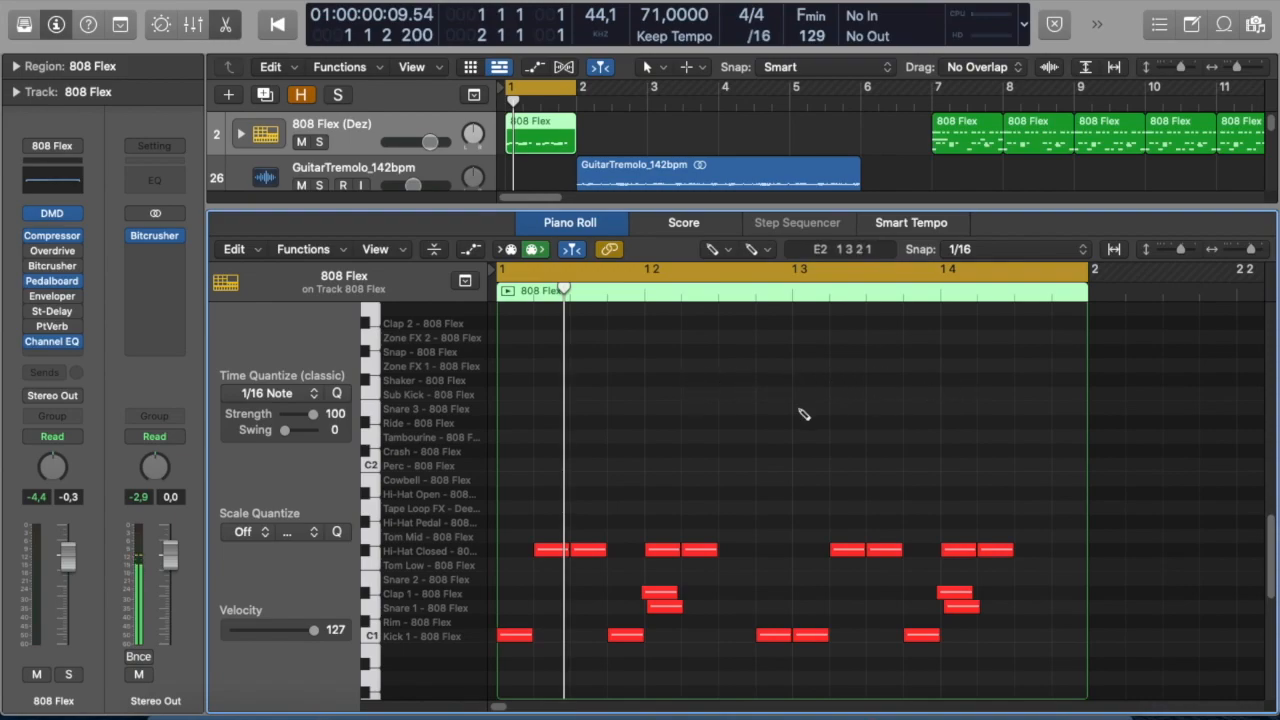
{"action": "left_click", "coordinate": [580, 380]}
{"action": "left_click", "coordinate": [618, 380]}
{"action": "left_click", "coordinate": [700, 380]}
{"action": "left_click", "coordinate": [735, 380]}
{"action": "left_click", "coordinate": [772, 380]}
Step: Add Shaker notes on the second, third and fourth sixteenths of beats 3 and 4, and play the loop
{"action": "left_click", "coordinate": [847, 380]}
{"action": "left_click", "coordinate": [884, 380]}
{"action": "left_click", "coordinate": [921, 380]}
{"action": "left_click", "coordinate": [994, 380]}
{"action": "left_click", "coordinate": [1033, 380]}
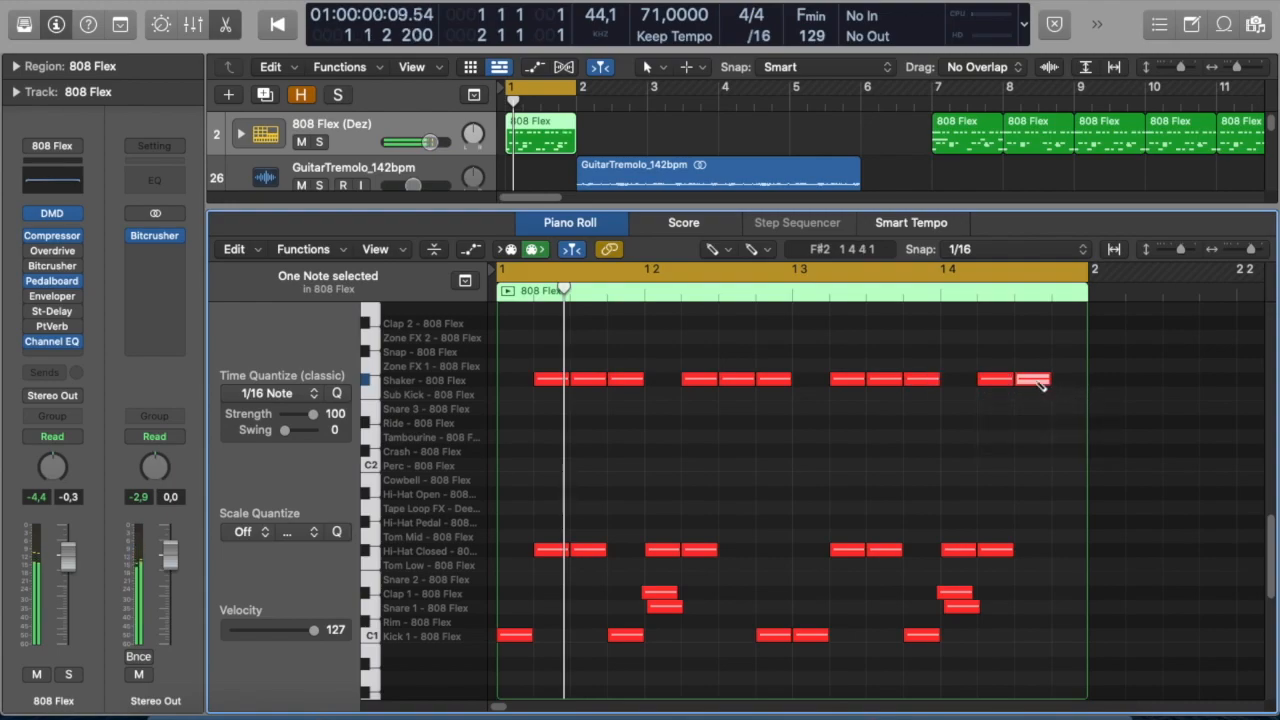
{"action": "left_click", "coordinate": [1071, 381]}
{"action": "key", "text": "space"}
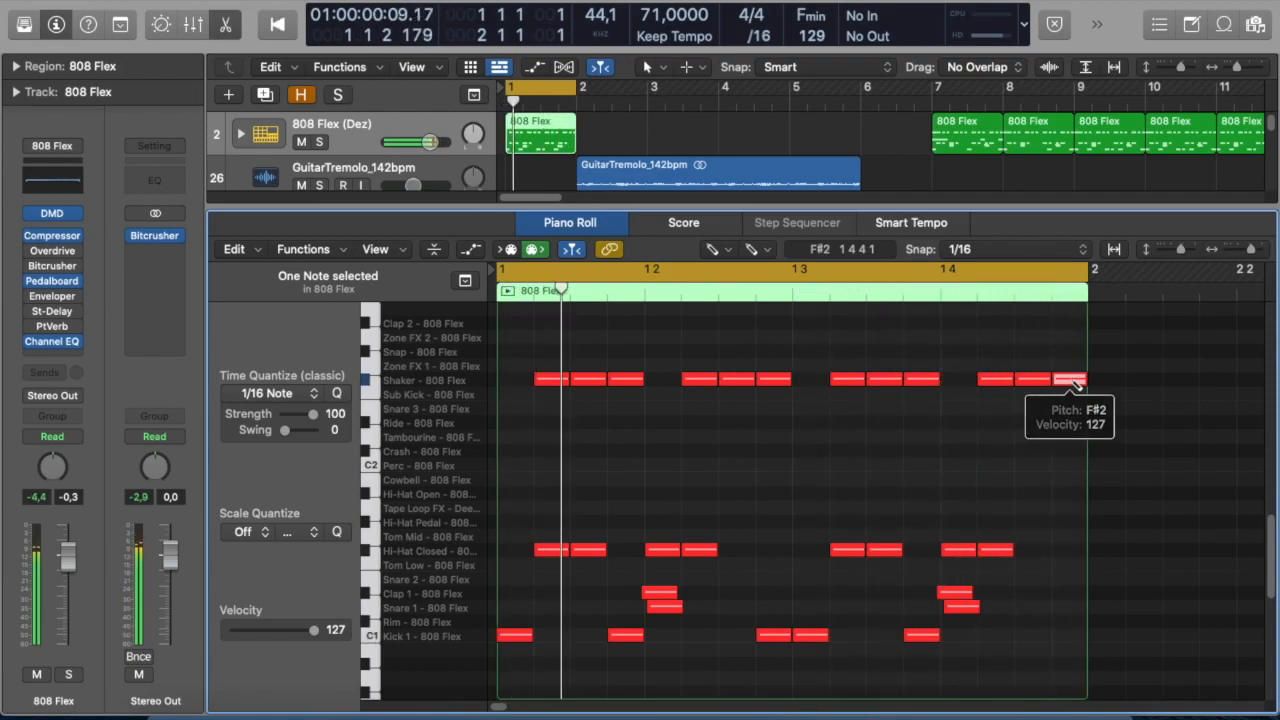
{"action": "key", "text": "space"}
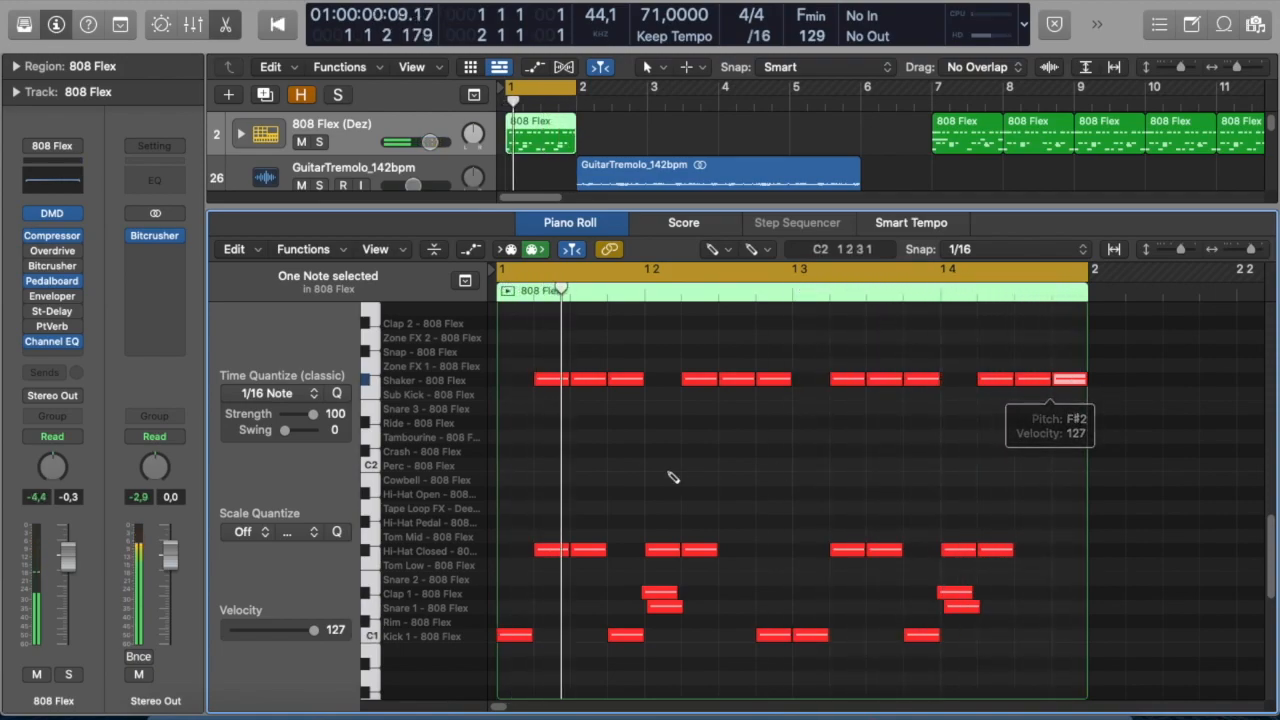
Step: Lower the velocity of all Shaker notes, and set all Hi-Hat Closed notes to velocity 104
{"action": "left_click", "coordinate": [447, 637]}
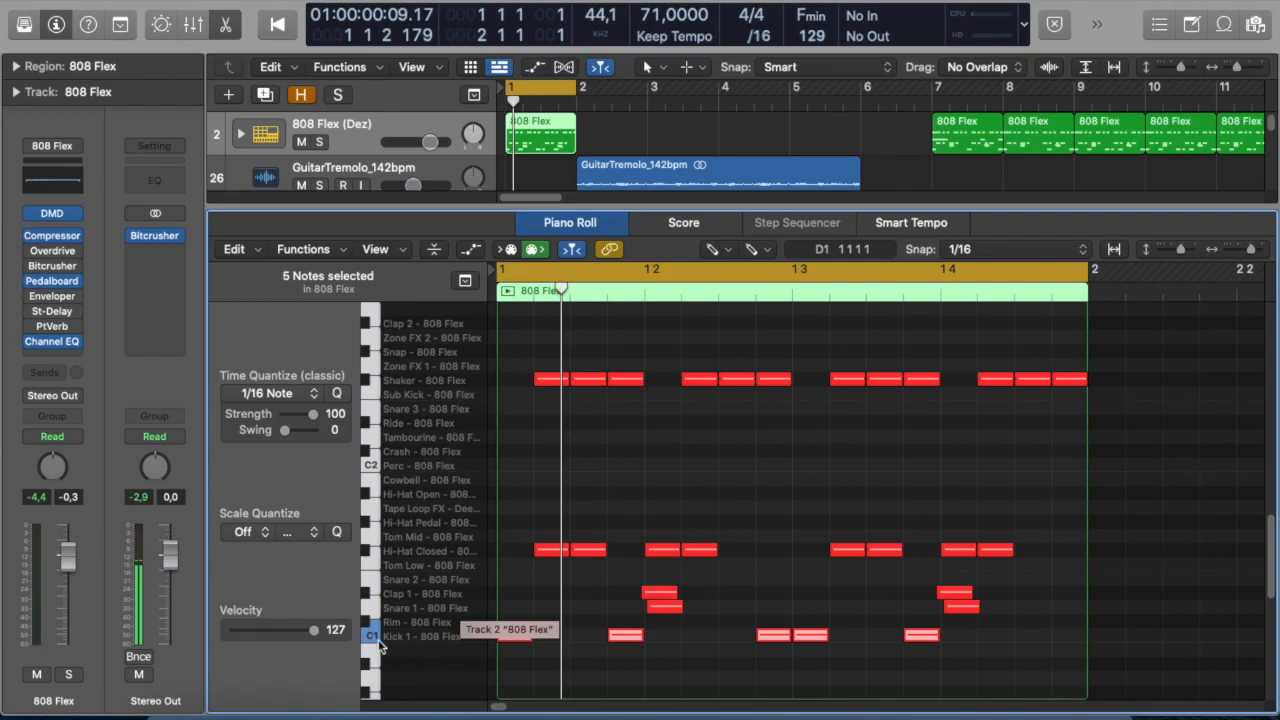
{"action": "left_click", "coordinate": [428, 384]}
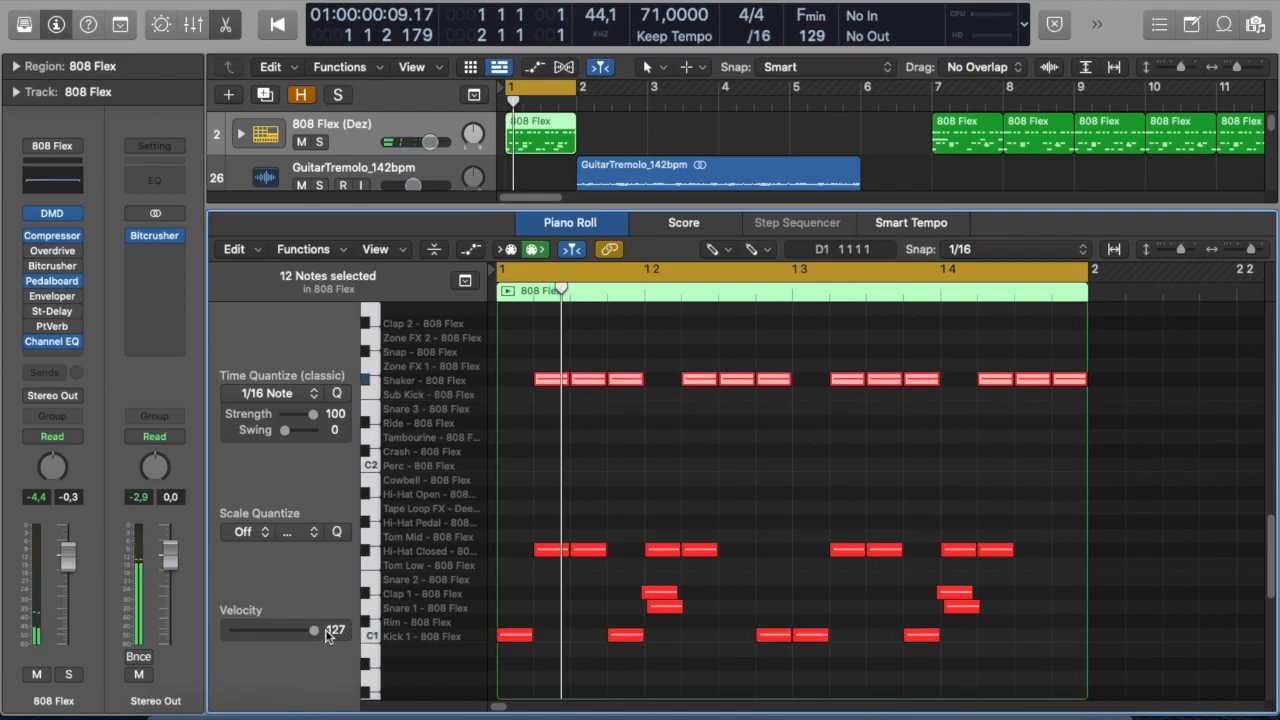
{"action": "left_click_drag", "start_coordinate": [309, 631], "coordinate": [355, 688]}
{"action": "left_click", "coordinate": [464, 549]}
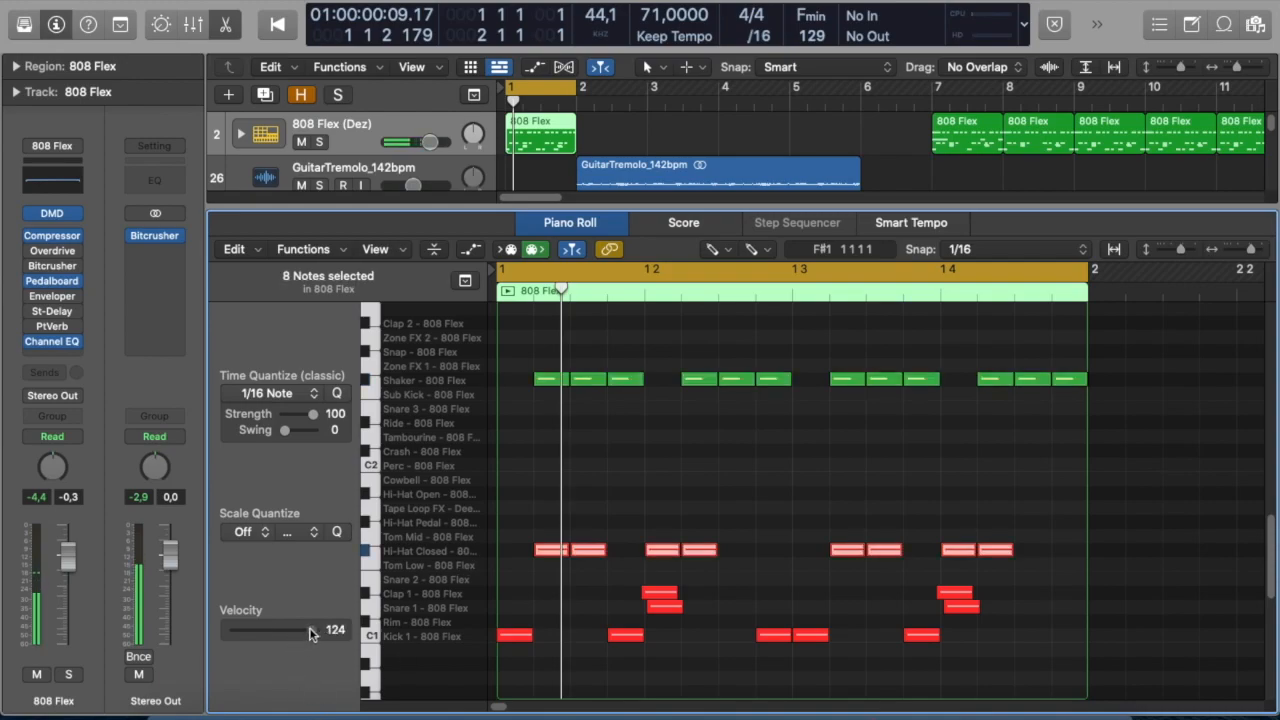
{"action": "left_click_drag", "start_coordinate": [311, 631], "coordinate": [298, 631]}
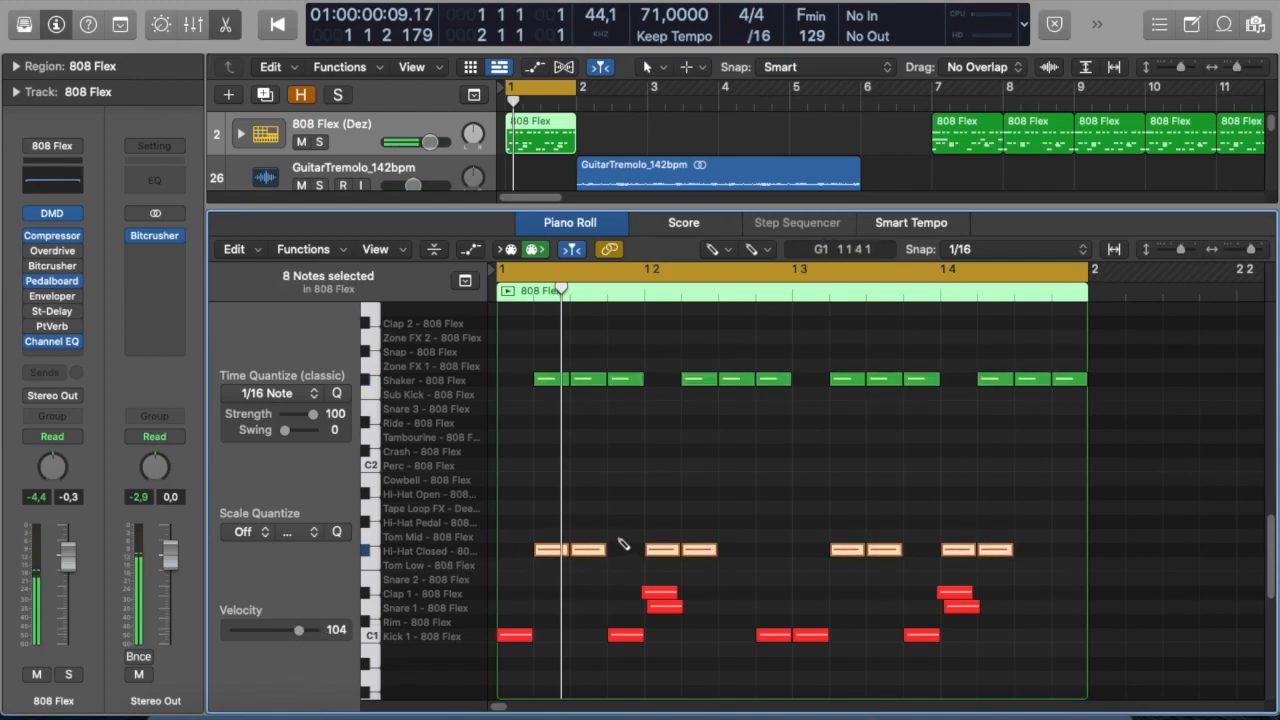
Step: With the Pointer Tool, raise the velocity of beat 1's second Hi-Hat Closed note and set beat 3's first one to 124
{"action": "left_click", "coordinate": [714, 252]}
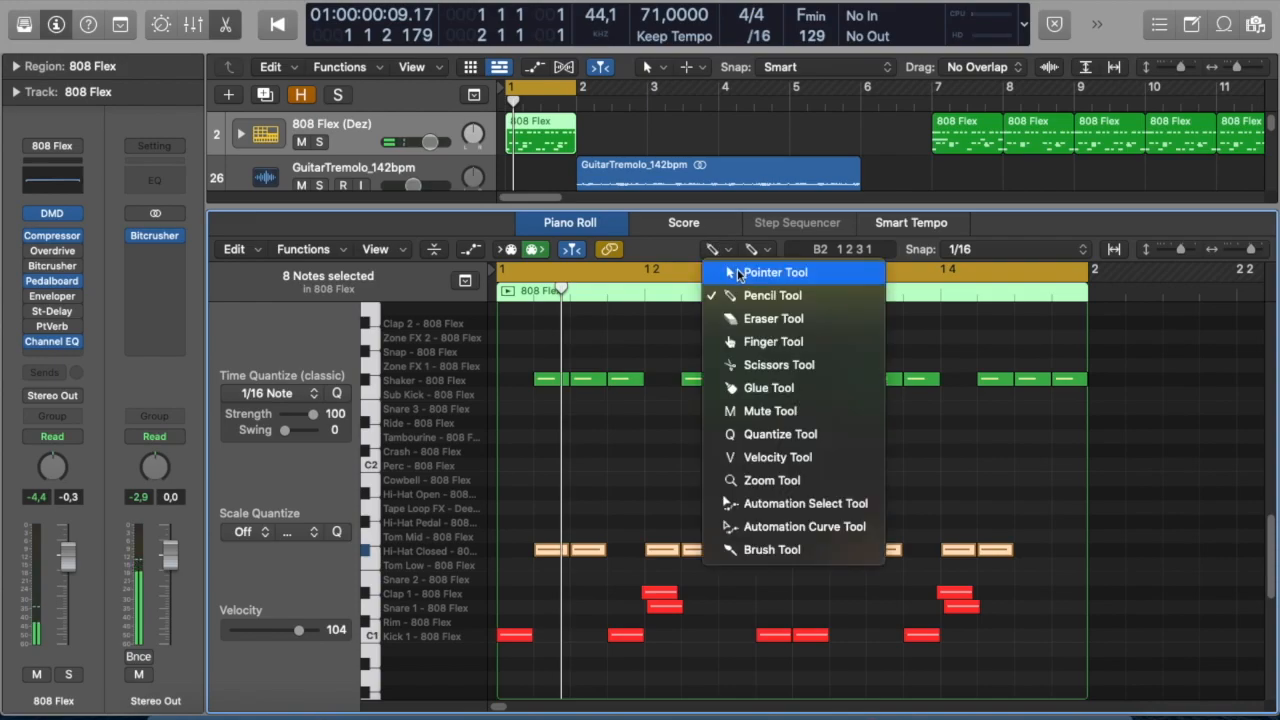
{"action": "left_click", "coordinate": [760, 272]}
{"action": "left_click", "coordinate": [629, 534]}
{"action": "left_click", "coordinate": [592, 553]}
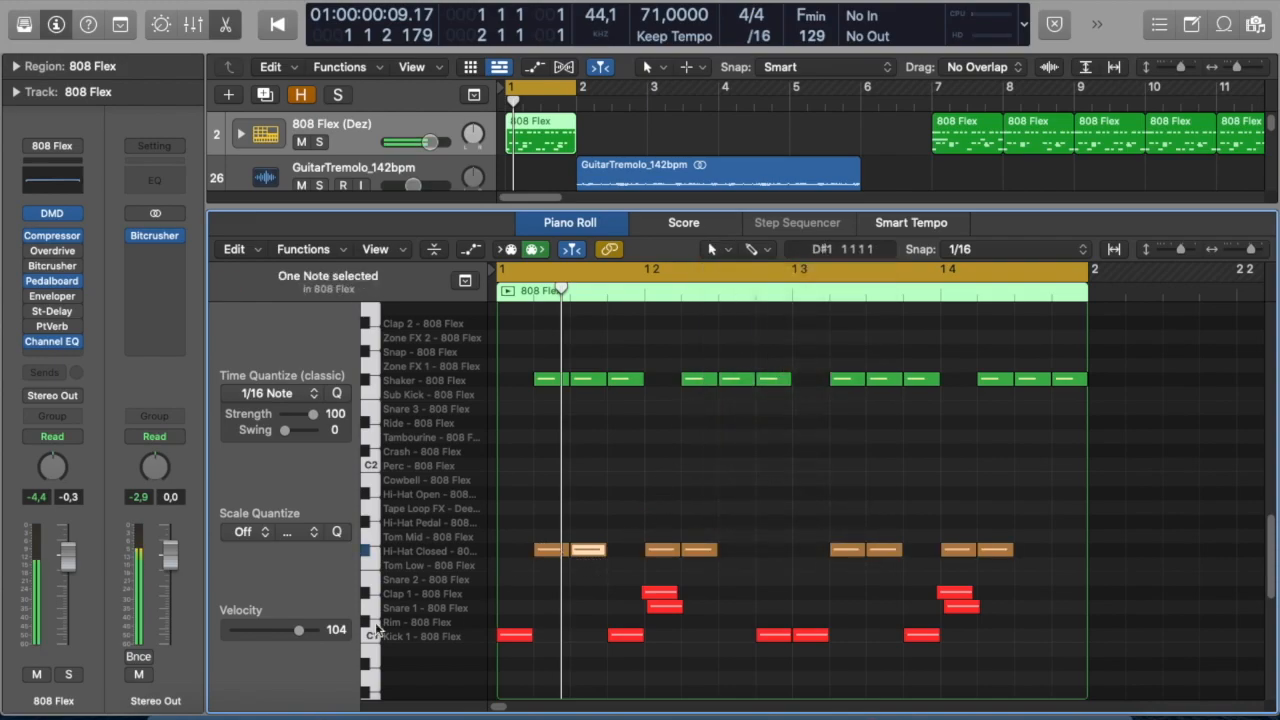
{"action": "left_click", "coordinate": [848, 550]}
{"action": "left_click_drag", "start_coordinate": [297, 632], "coordinate": [311, 631]}
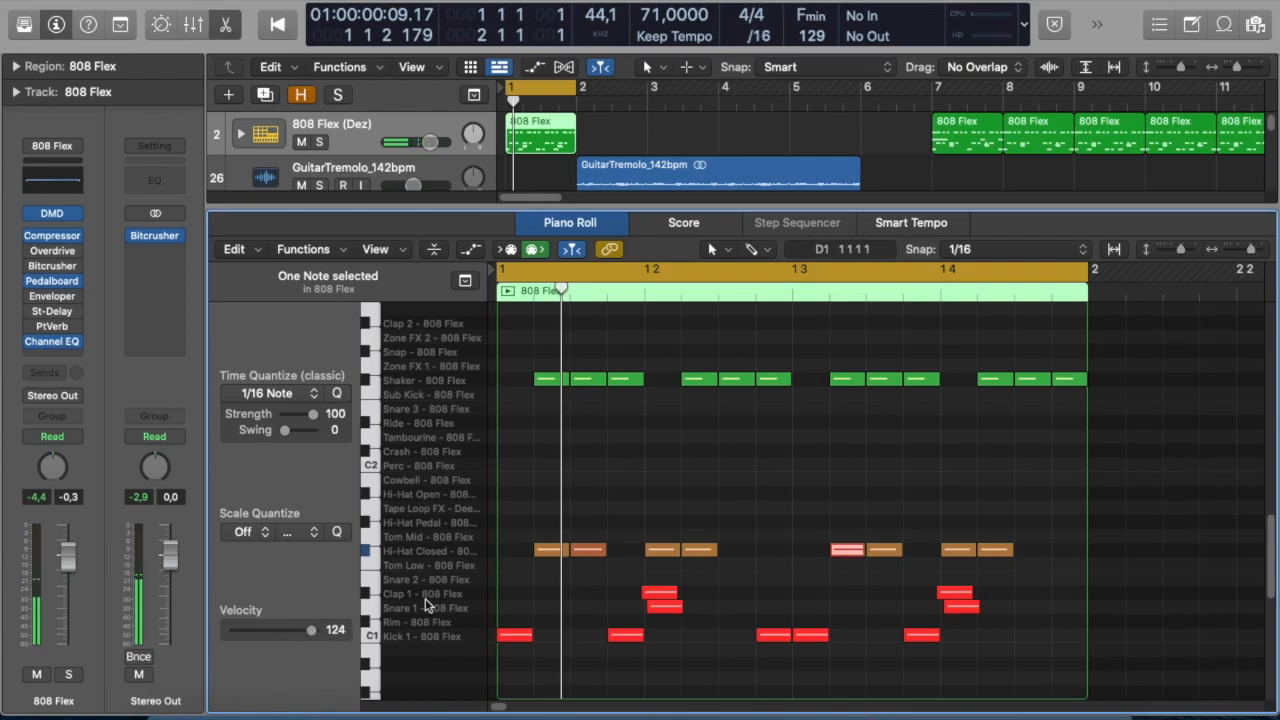
Step: Set the velocity of beat 2's second Hi-Hat Closed note to 115 and beat 4's second one to 127, and play the loop
{"action": "left_click", "coordinate": [700, 551]}
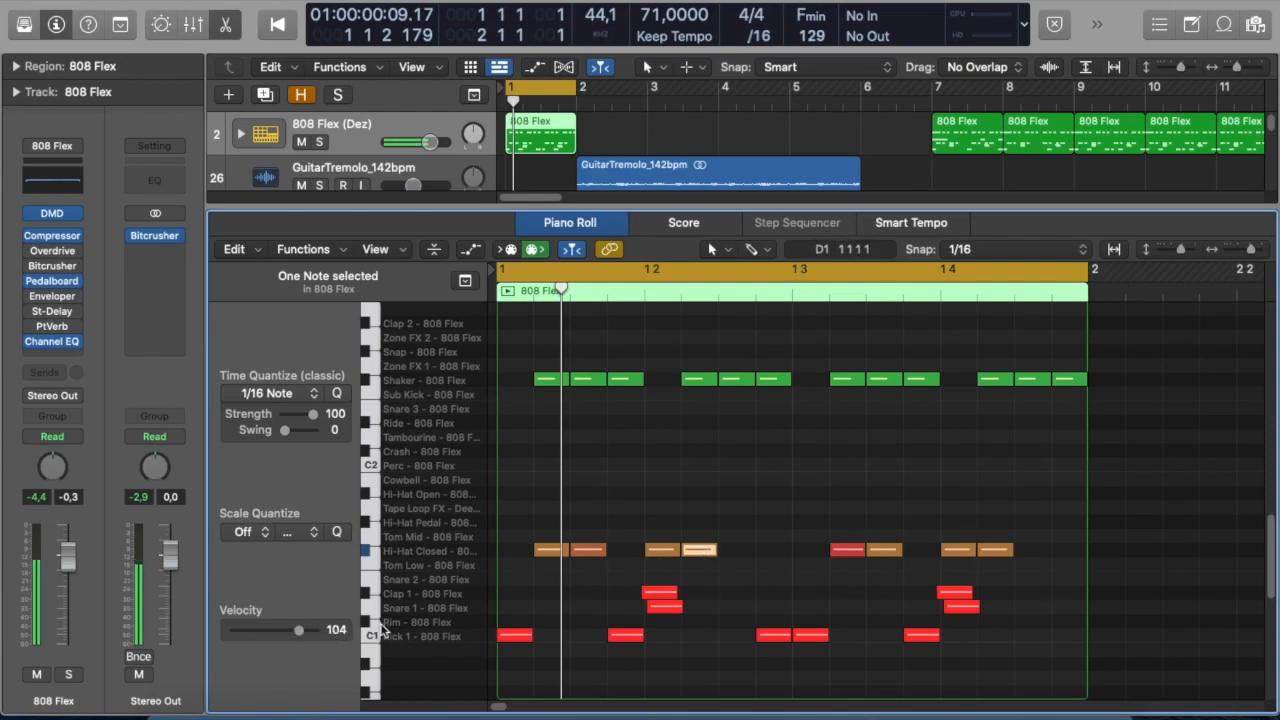
{"action": "left_click_drag", "start_coordinate": [299, 631], "coordinate": [309, 633]}
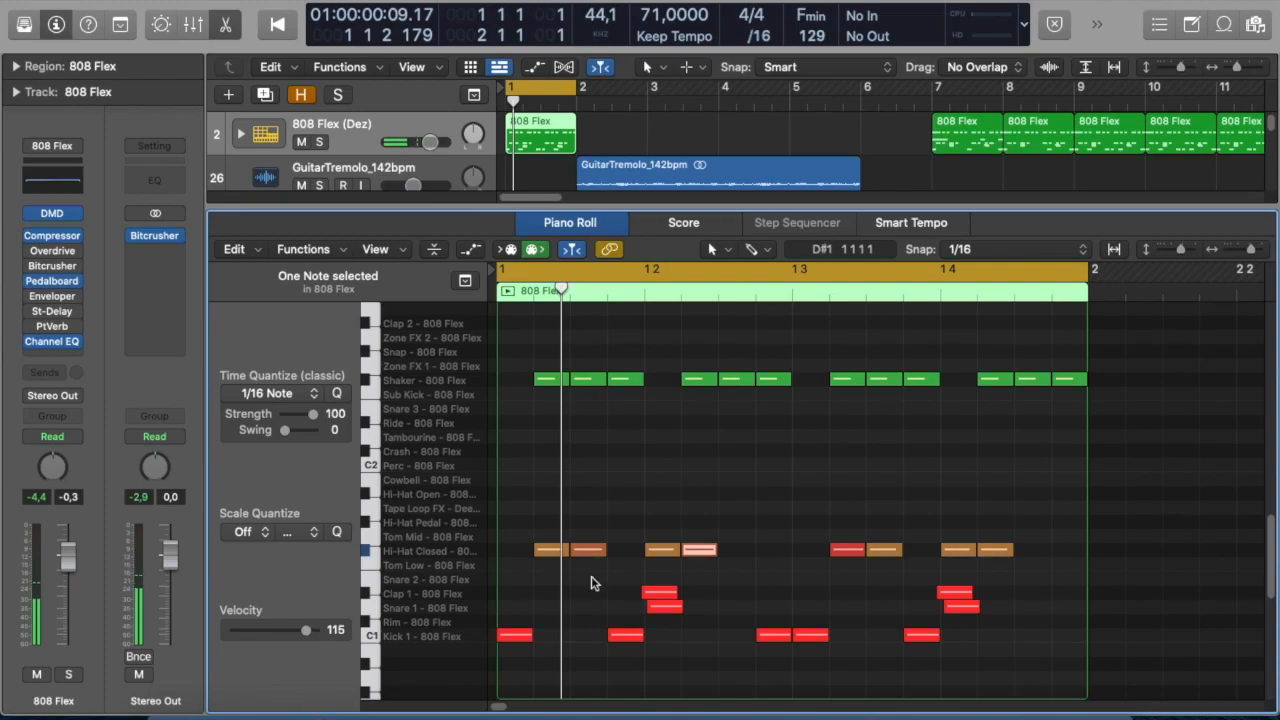
{"action": "left_click", "coordinate": [1001, 549]}
{"action": "left_click_drag", "start_coordinate": [298, 631], "coordinate": [310, 633]}
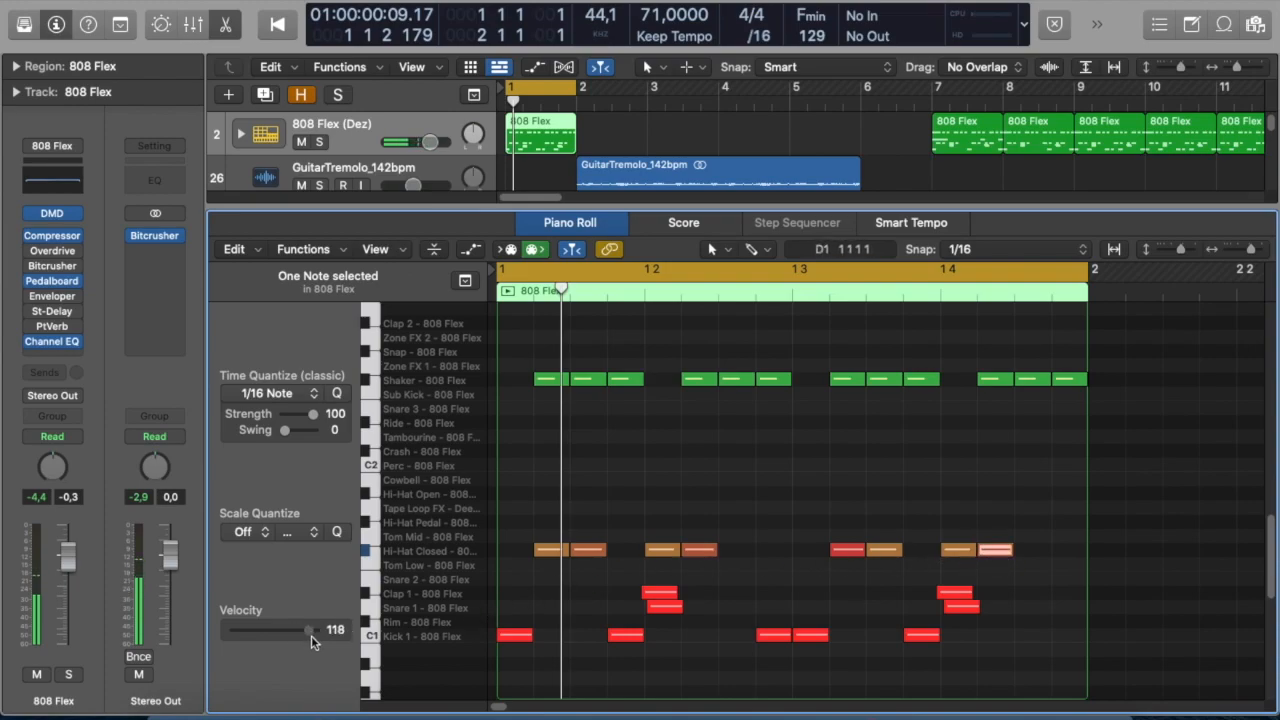
{"action": "key", "text": "space"}
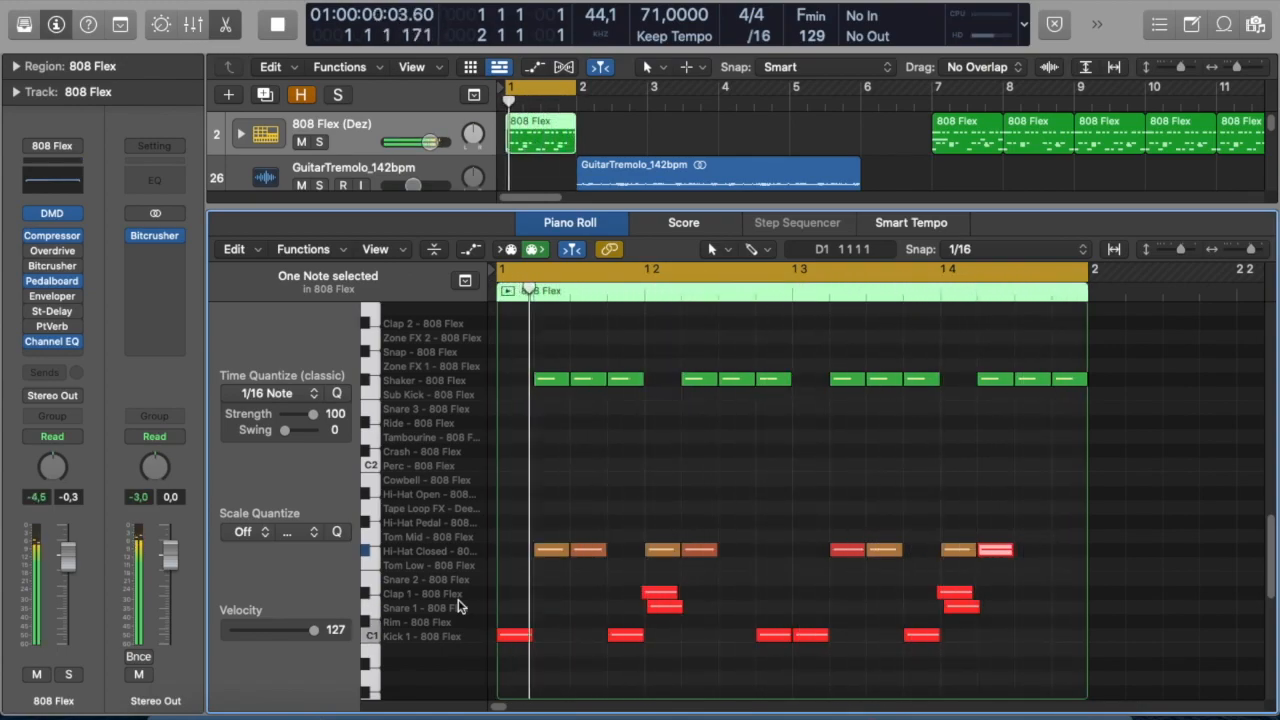
{"action": "key", "text": "space"}
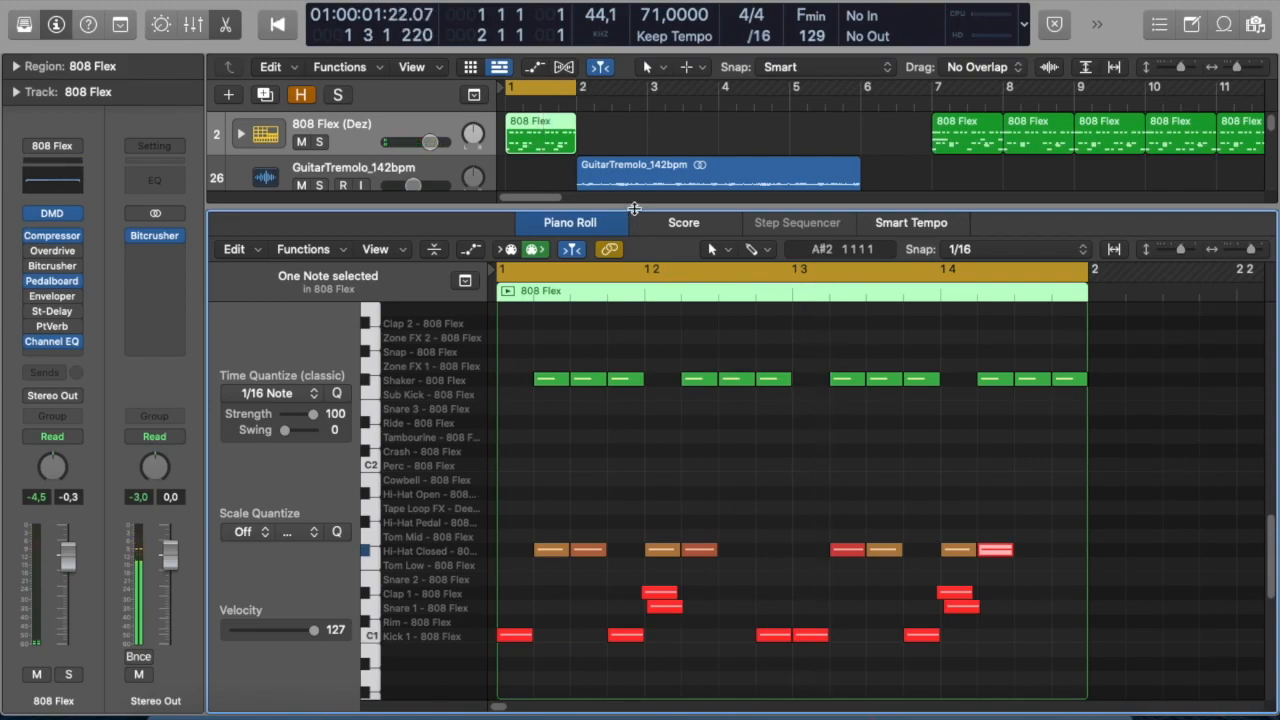
Step: Close the Piano Roll, repeat the 808 Flex region four times to fill bars 2 to 5, and extend the cycle range to bar 6
{"action": "key", "text": "e"}
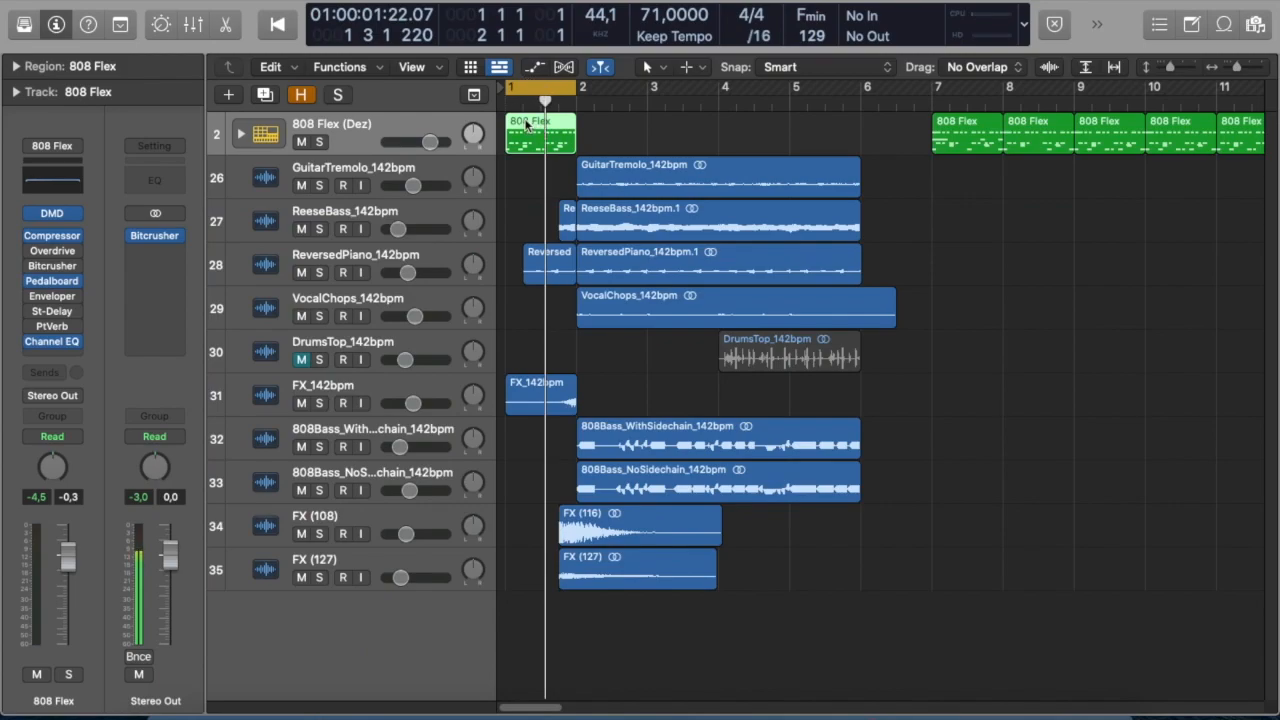
{"action": "key", "text": "super+r"}
{"action": "key", "text": "super+r"}
{"action": "key", "text": "super+r"}
{"action": "key", "text": "super+r"}
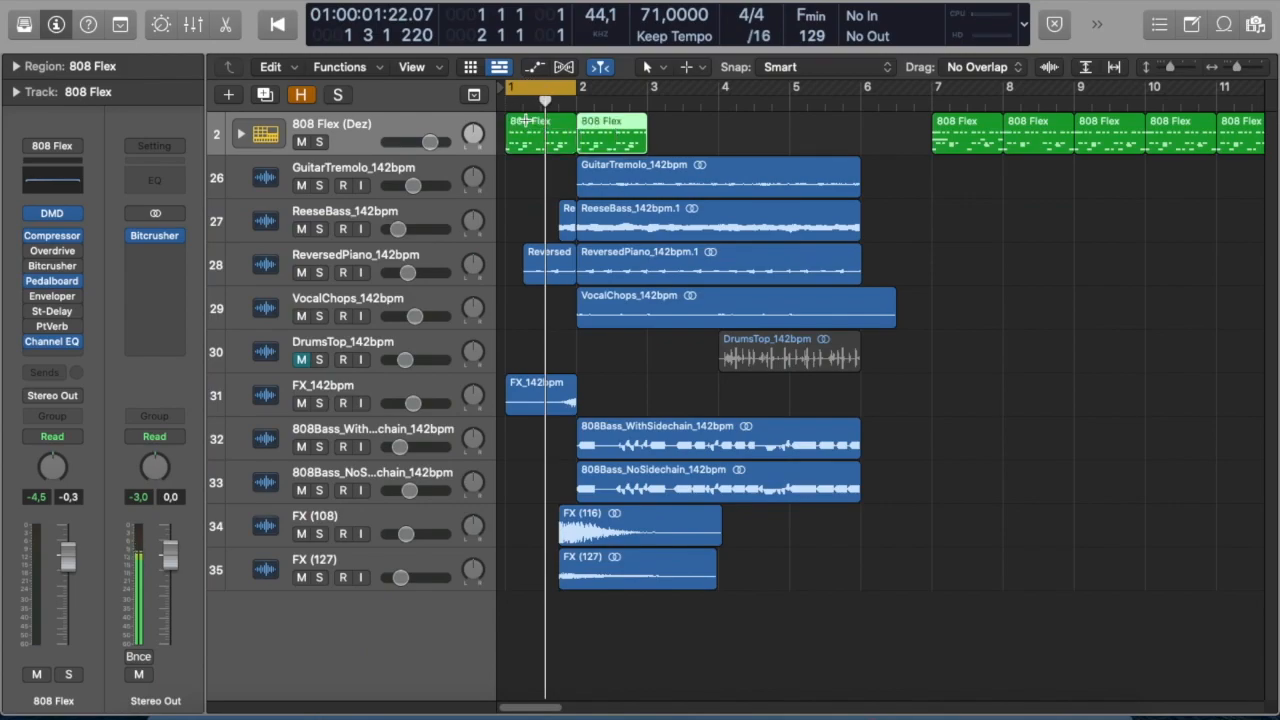
{"action": "left_click_drag", "start_coordinate": [576, 92], "coordinate": [866, 195]}
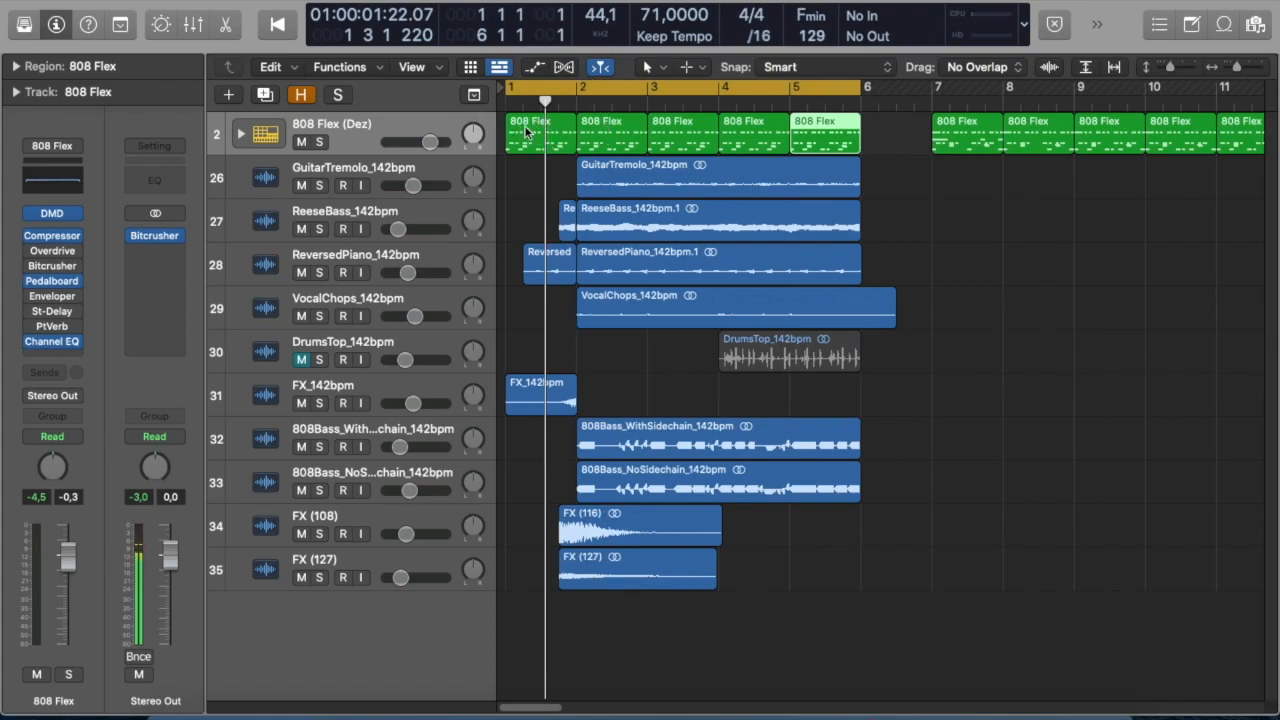
Step: Mute the 808 Flex region in bar 1 and play the drums together with the rest of the arrangement
{"action": "left_click", "coordinate": [526, 132]}
{"action": "key", "text": "ctrl+m"}
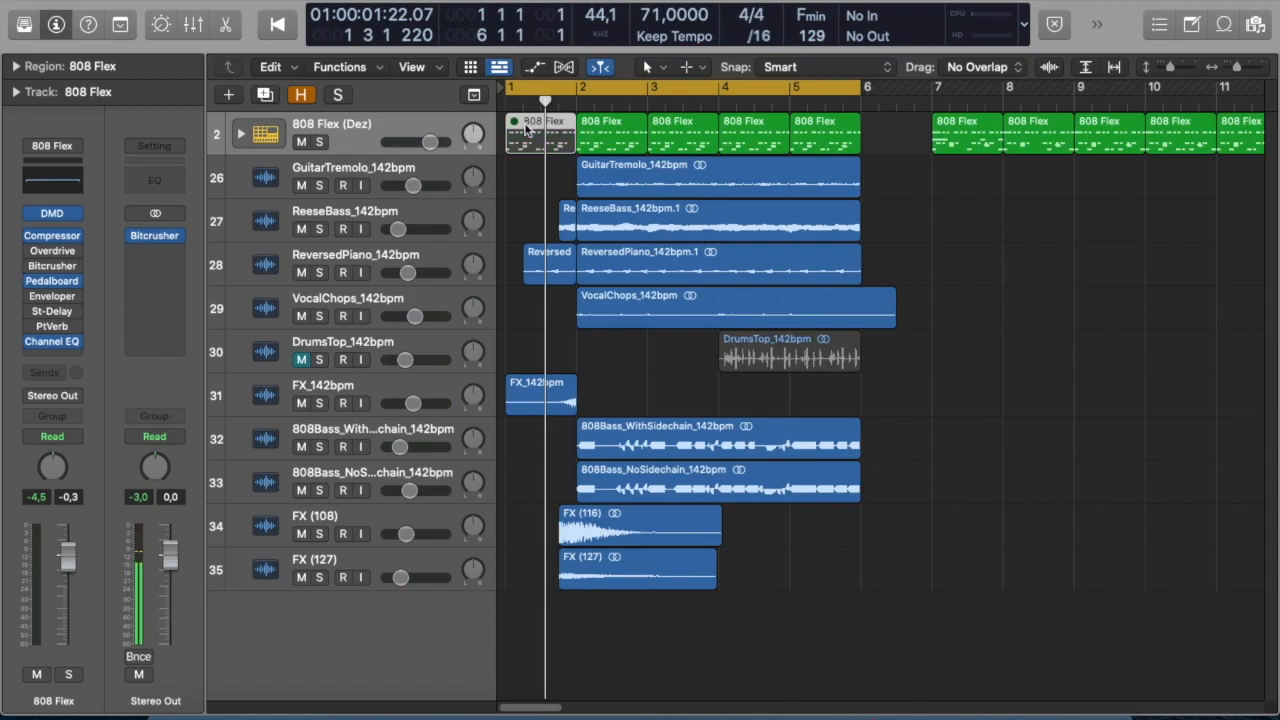
{"action": "key", "text": "space"}
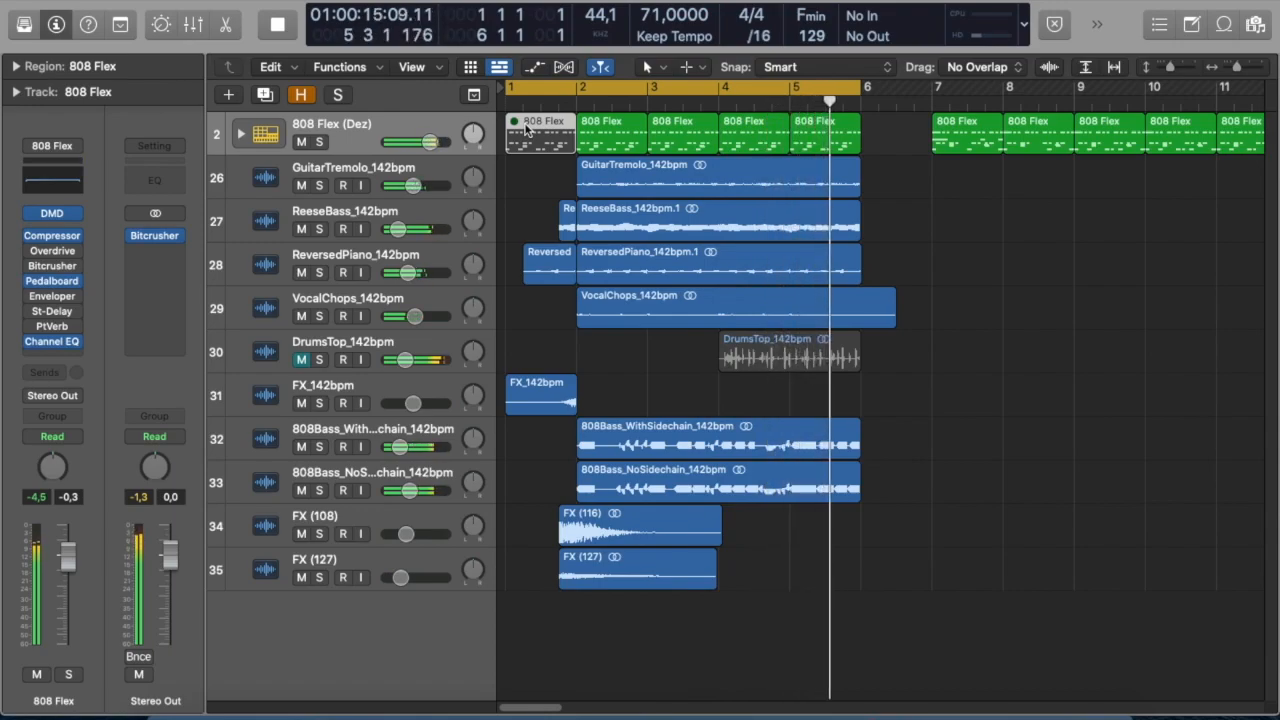
{"action": "key", "text": "space"}
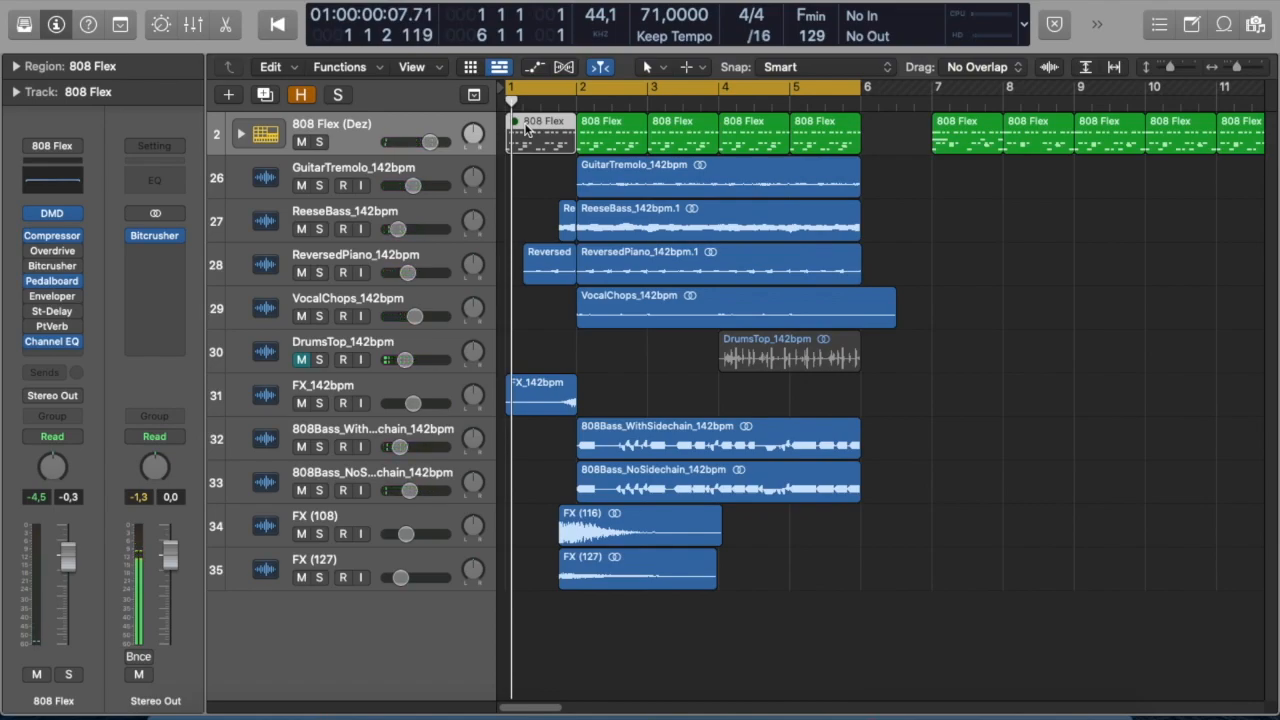
Step: Open the bar 2 808 Flex region, add a one-beat Zone FX 1 note at its start with the Pencil Tool, and play it
{"action": "double_click", "coordinate": [605, 122]}
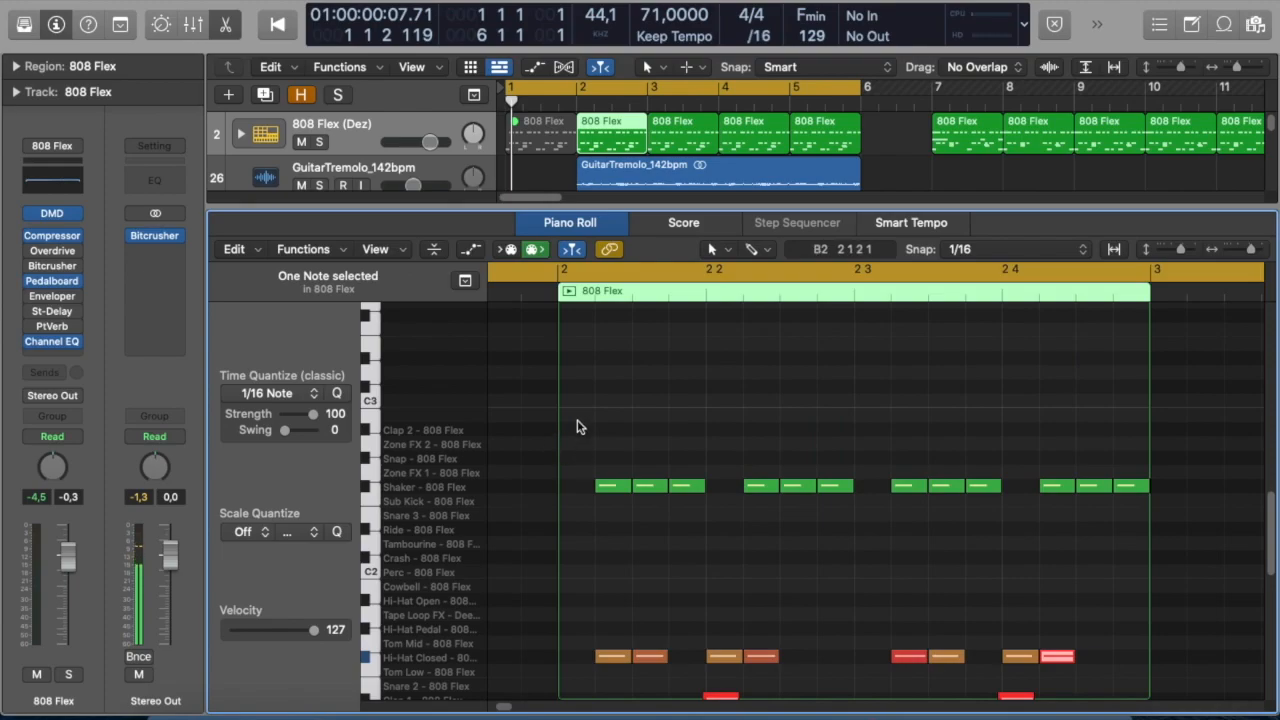
{"action": "left_click", "coordinate": [712, 254]}
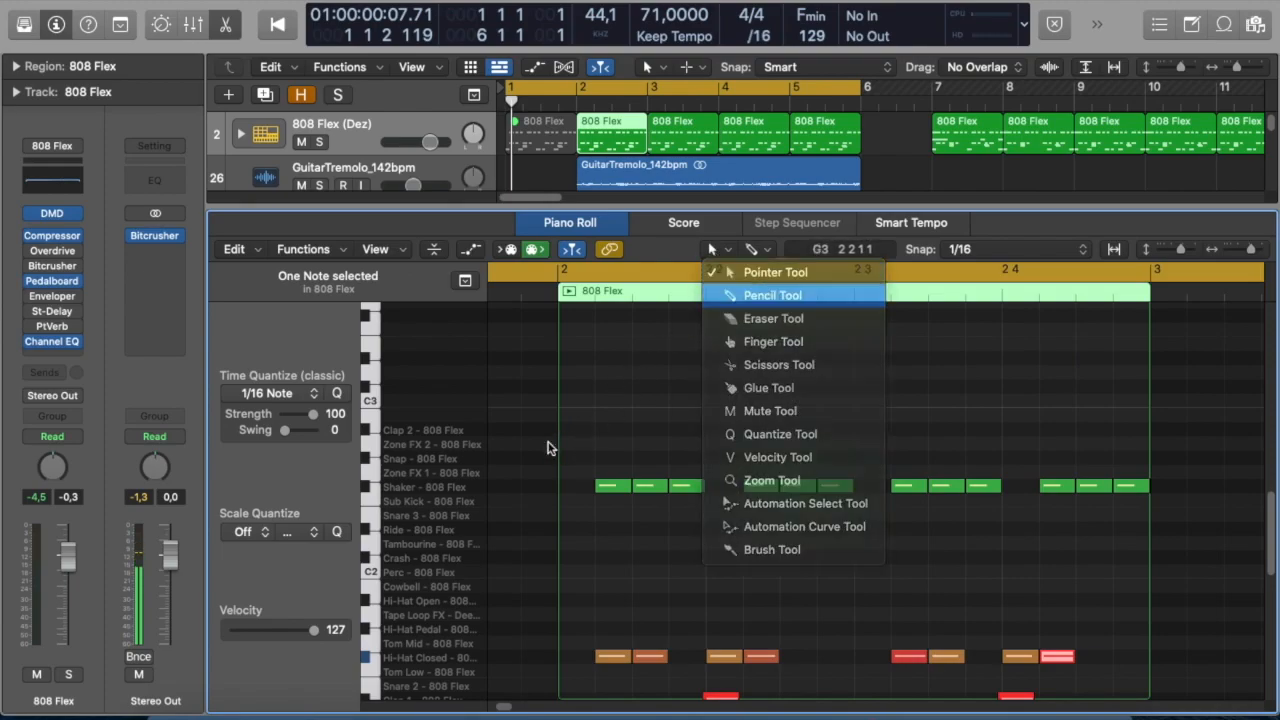
{"action": "left_click", "coordinate": [722, 291]}
{"action": "left_click", "coordinate": [447, 454]}
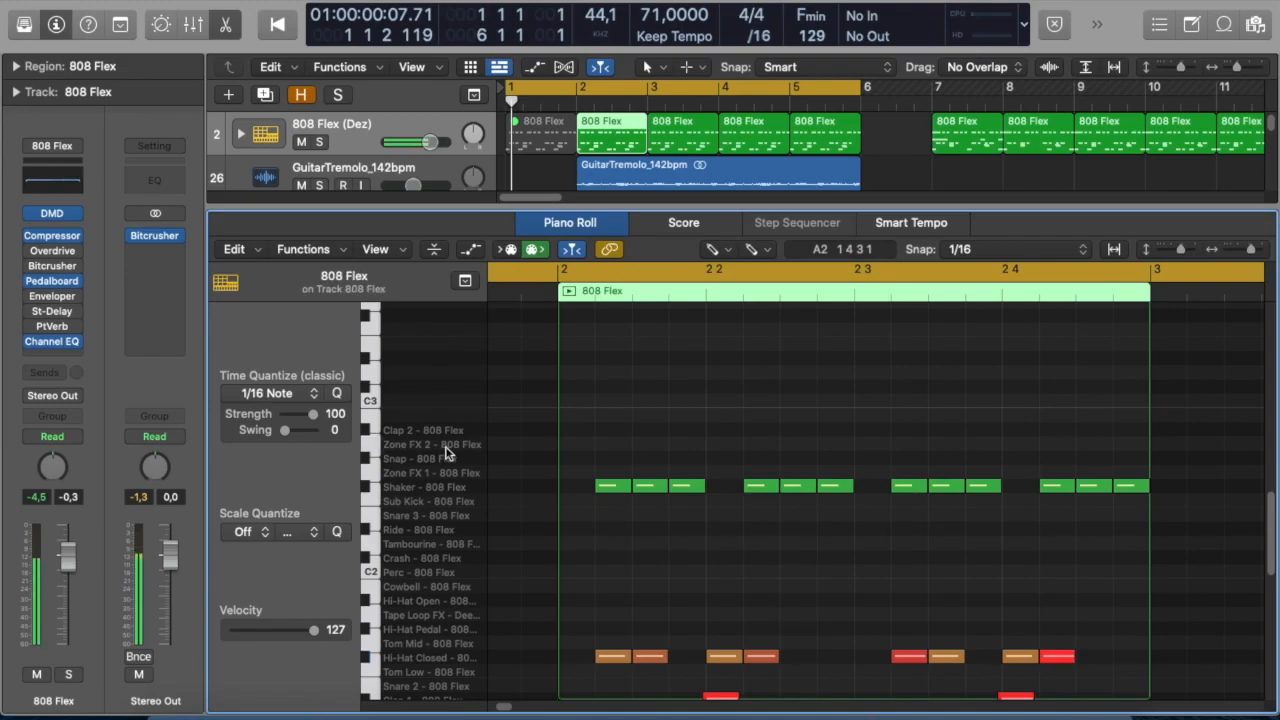
{"action": "left_click", "coordinate": [440, 449]}
{"action": "left_click", "coordinate": [440, 478]}
{"action": "left_click", "coordinate": [573, 471]}
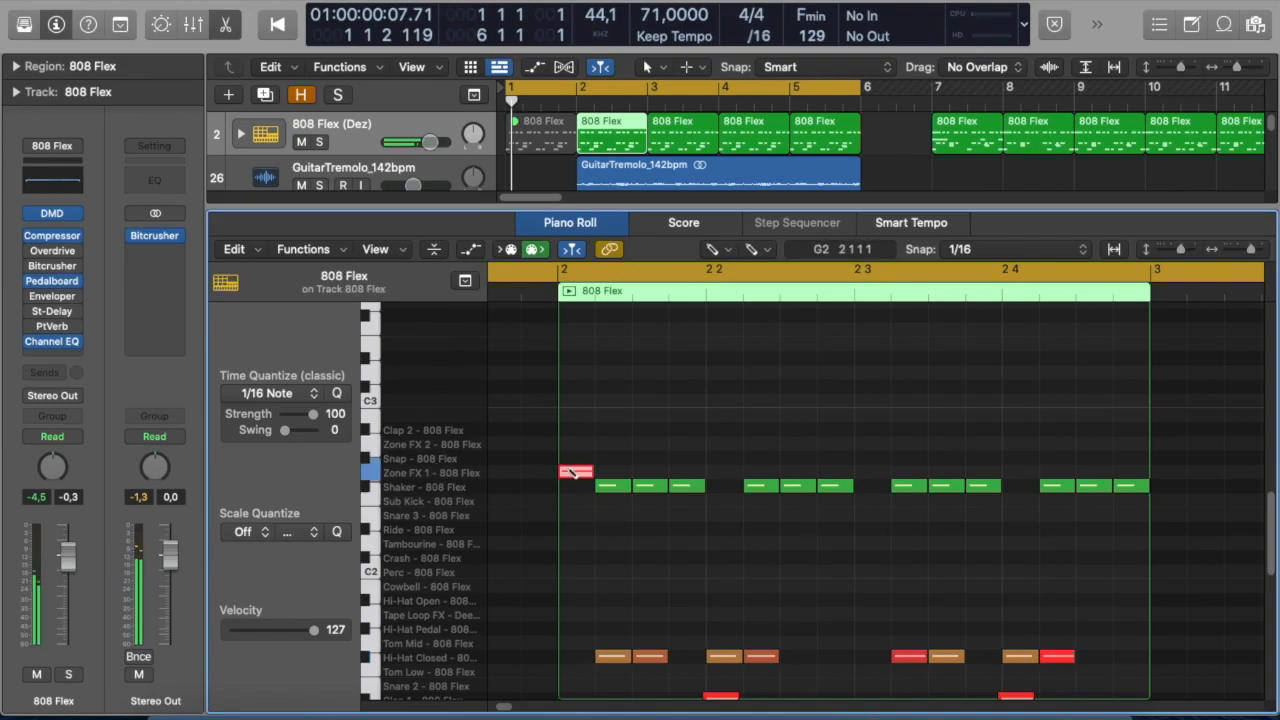
{"action": "left_click_drag", "start_coordinate": [594, 471], "coordinate": [703, 471]}
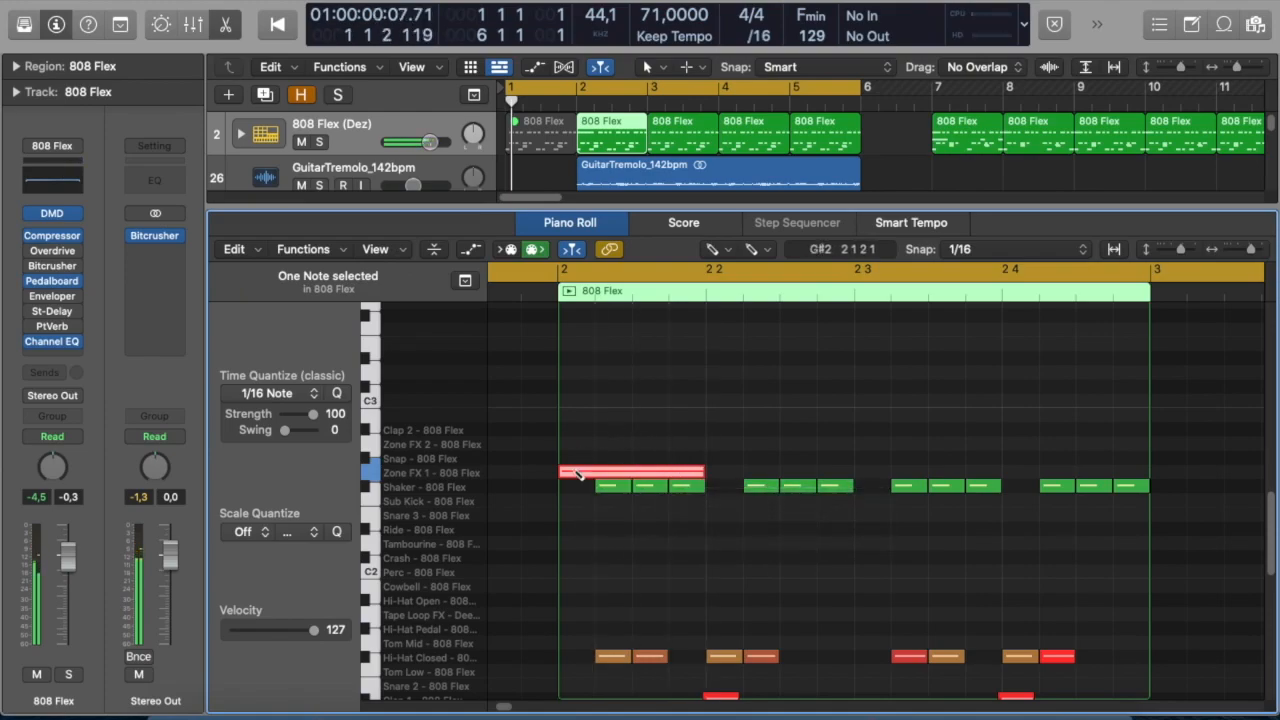
{"action": "key", "text": "space"}
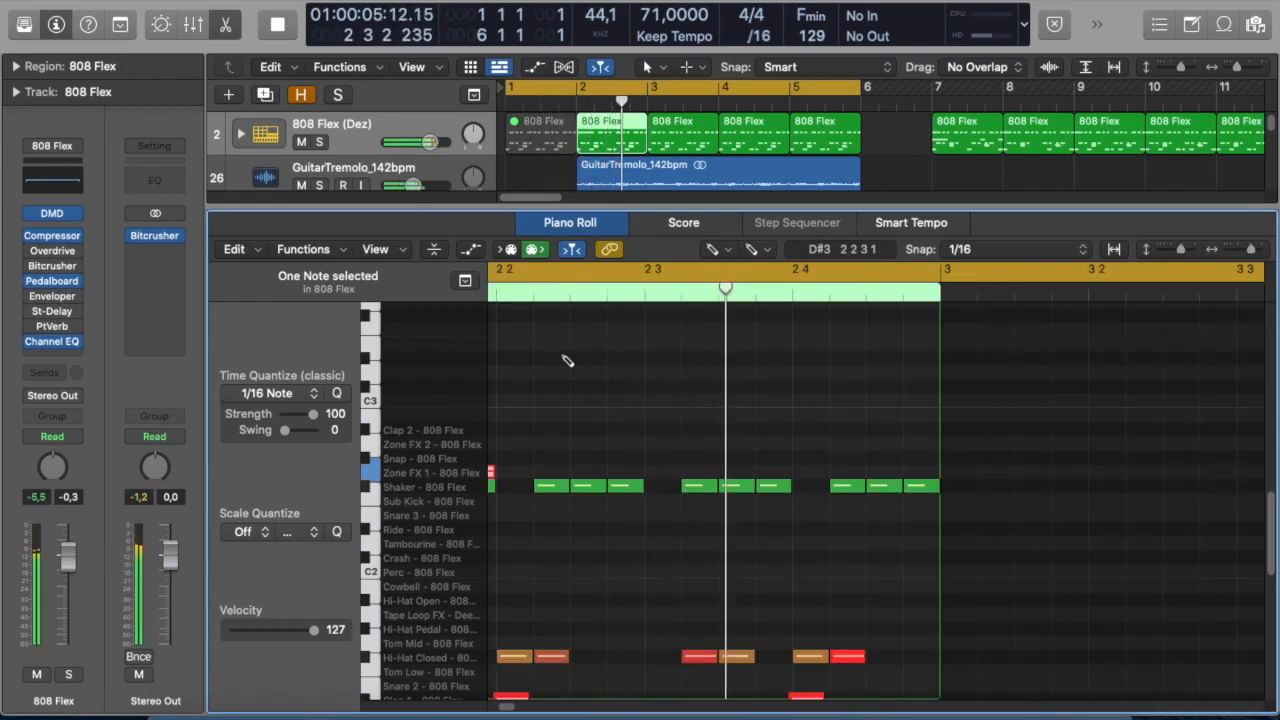
{"action": "key", "text": "space"}
Step: In the bar 3 808 Flex region, use the Pointer Tool to delete the Kick 1 note just before beat 2 and move the one before beat 3 onto beat 3
{"action": "left_click", "coordinate": [690, 137]}
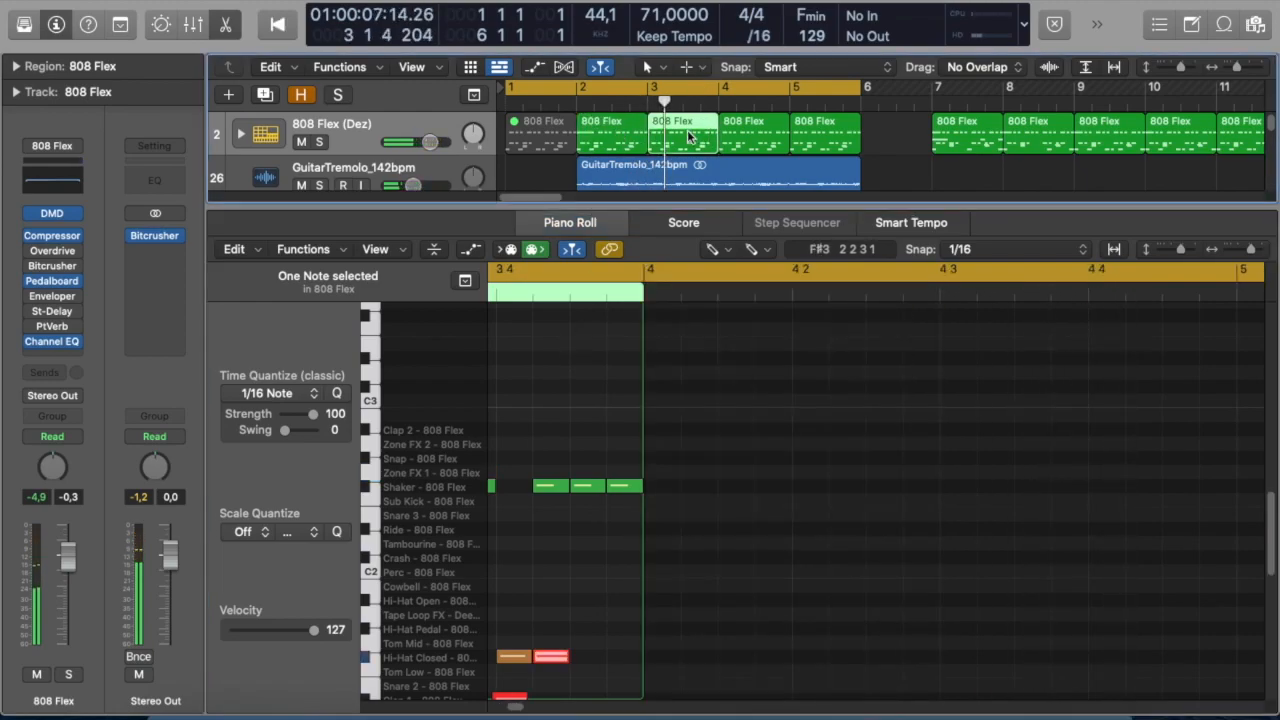
{"action": "key", "text": "p"}
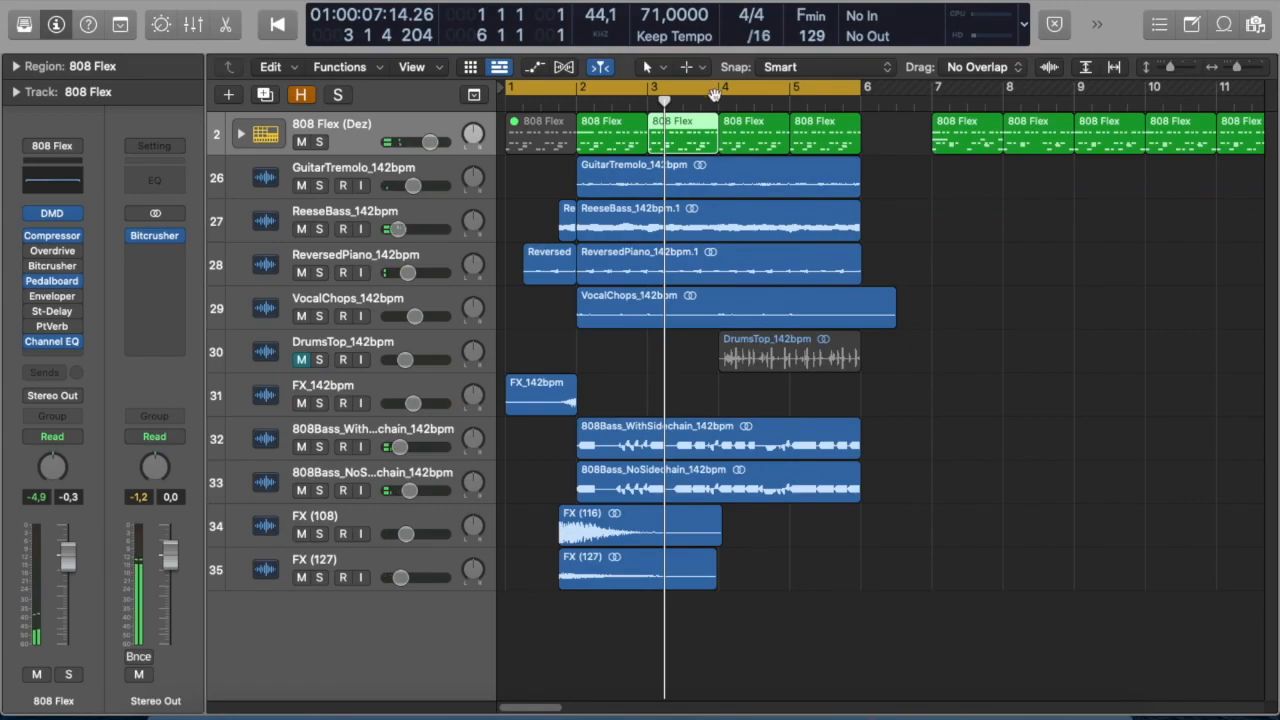
{"action": "key", "text": "p"}
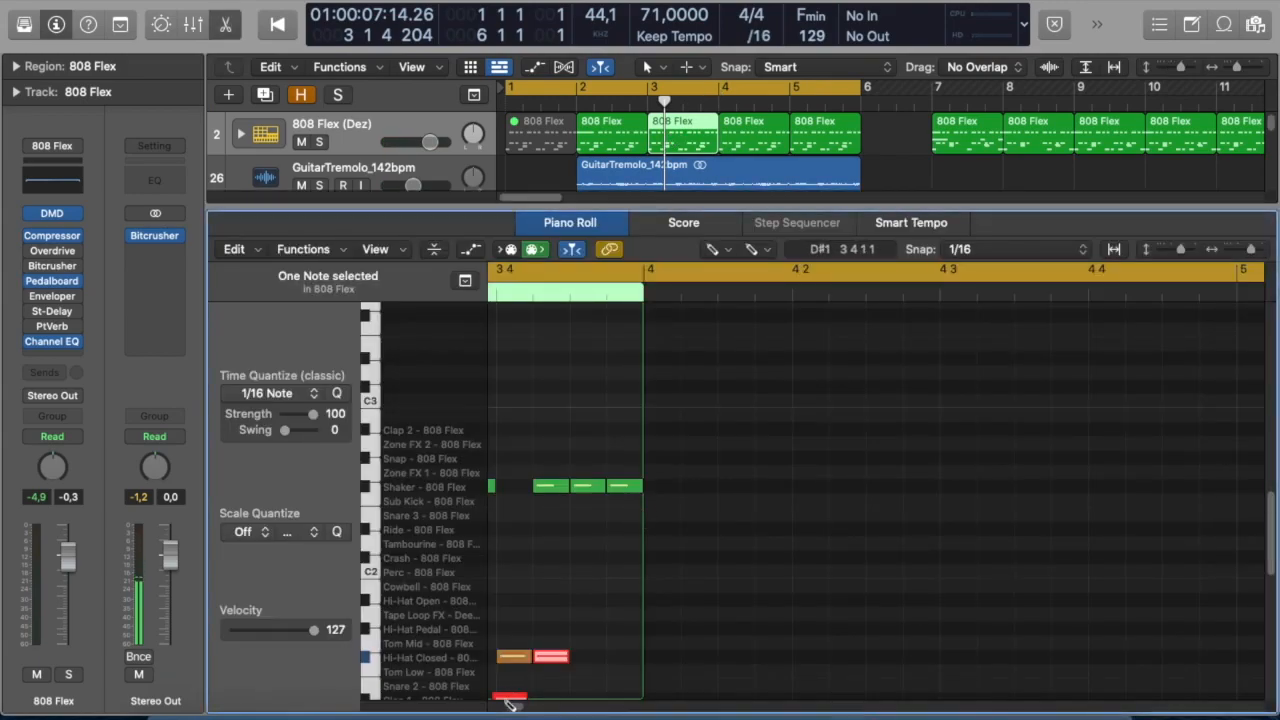
{"action": "scroll", "coordinate": [519, 700], "scroll_direction": "left", "scroll_amount": 5}
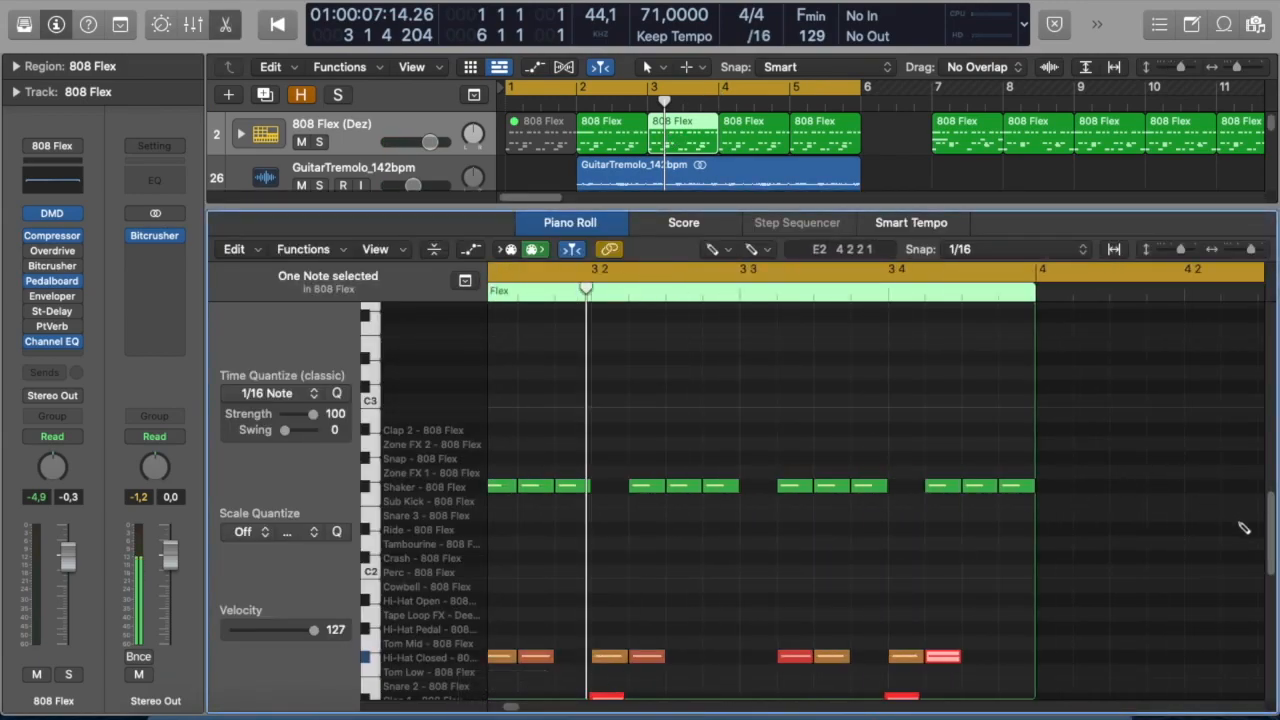
{"action": "left_click_drag", "start_coordinate": [1270, 517], "coordinate": [1272, 564]}
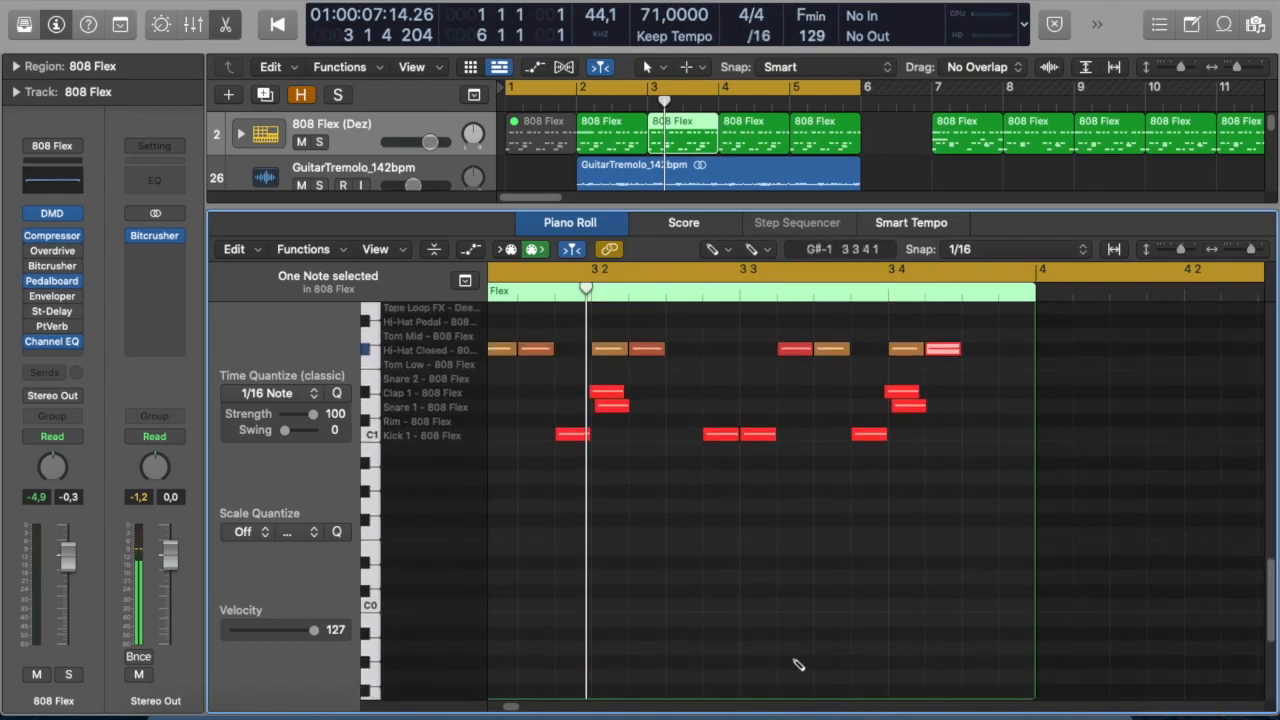
{"action": "scroll", "coordinate": [512, 706], "scroll_direction": "left", "scroll_amount": 3}
{"action": "left_click", "coordinate": [712, 249]}
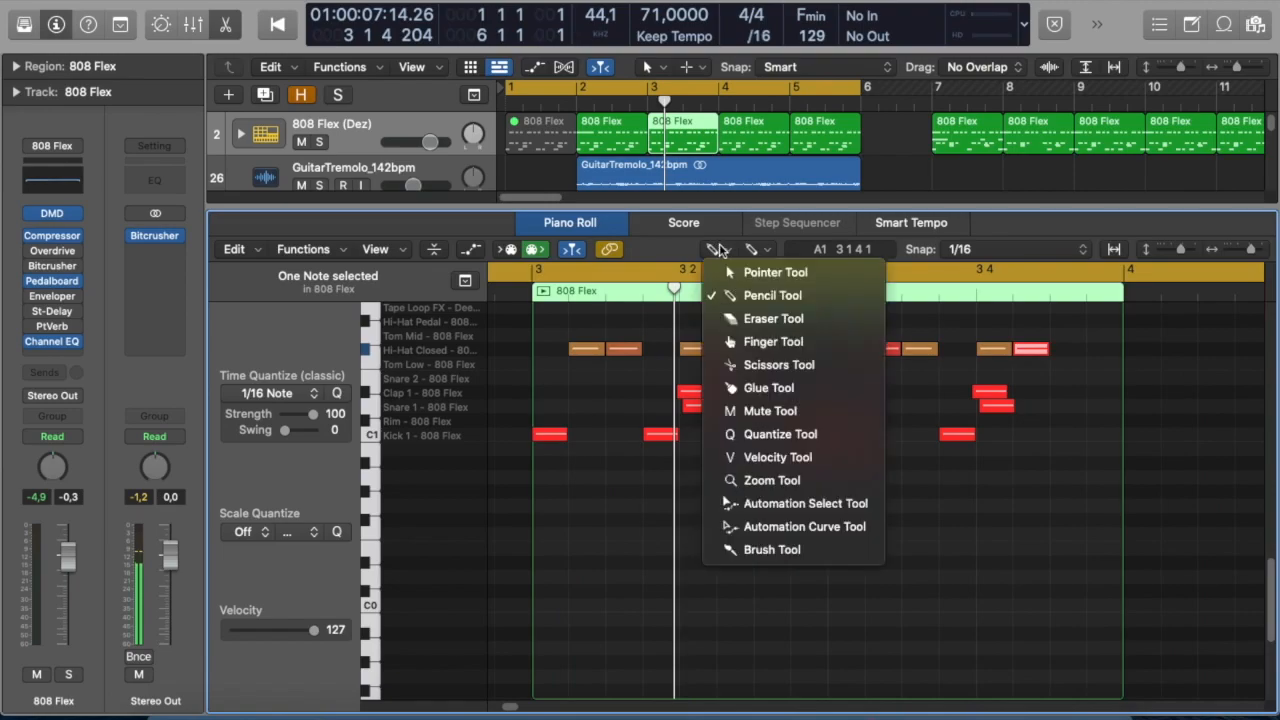
{"action": "left_click", "coordinate": [738, 270]}
{"action": "left_click", "coordinate": [662, 436]}
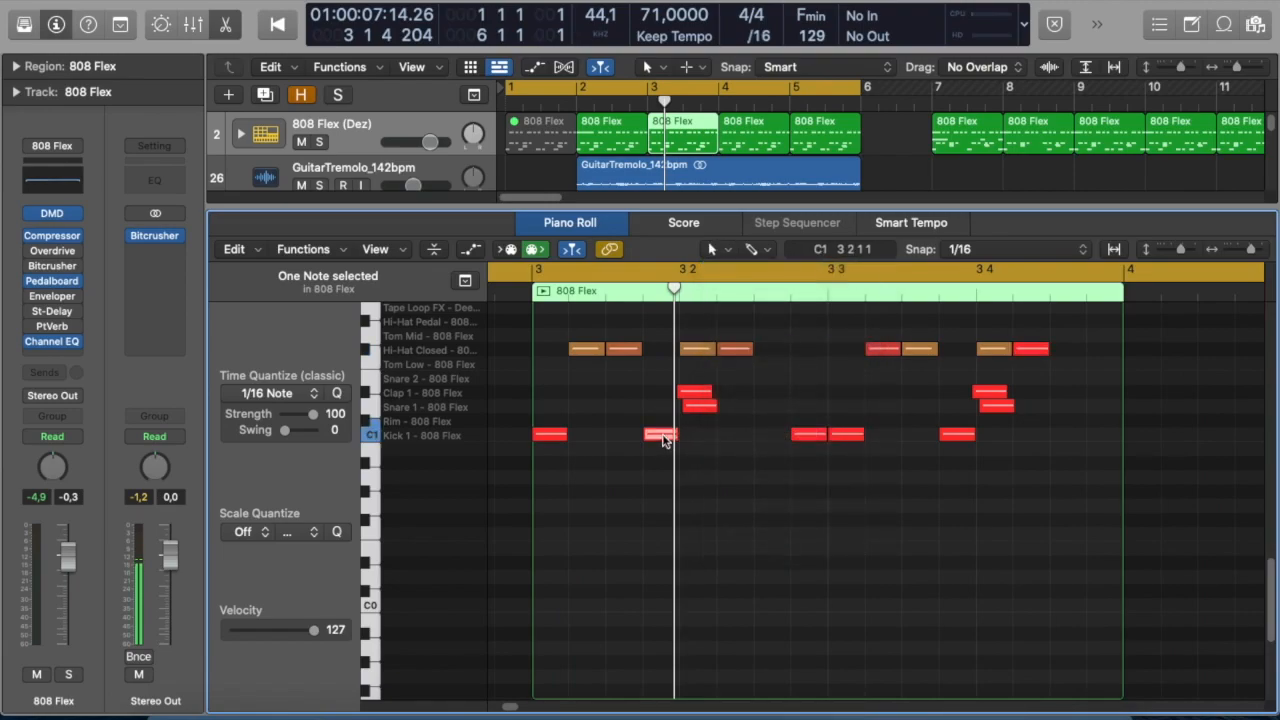
{"action": "key", "text": "Delete"}
{"action": "left_click_drag", "start_coordinate": [794, 434], "coordinate": [829, 434]}
Step: Play the arrangement from the beginning to hear the kick variation in bar 3, and stop playback
{"action": "key", "text": "Return"}
{"action": "key", "text": "space"}
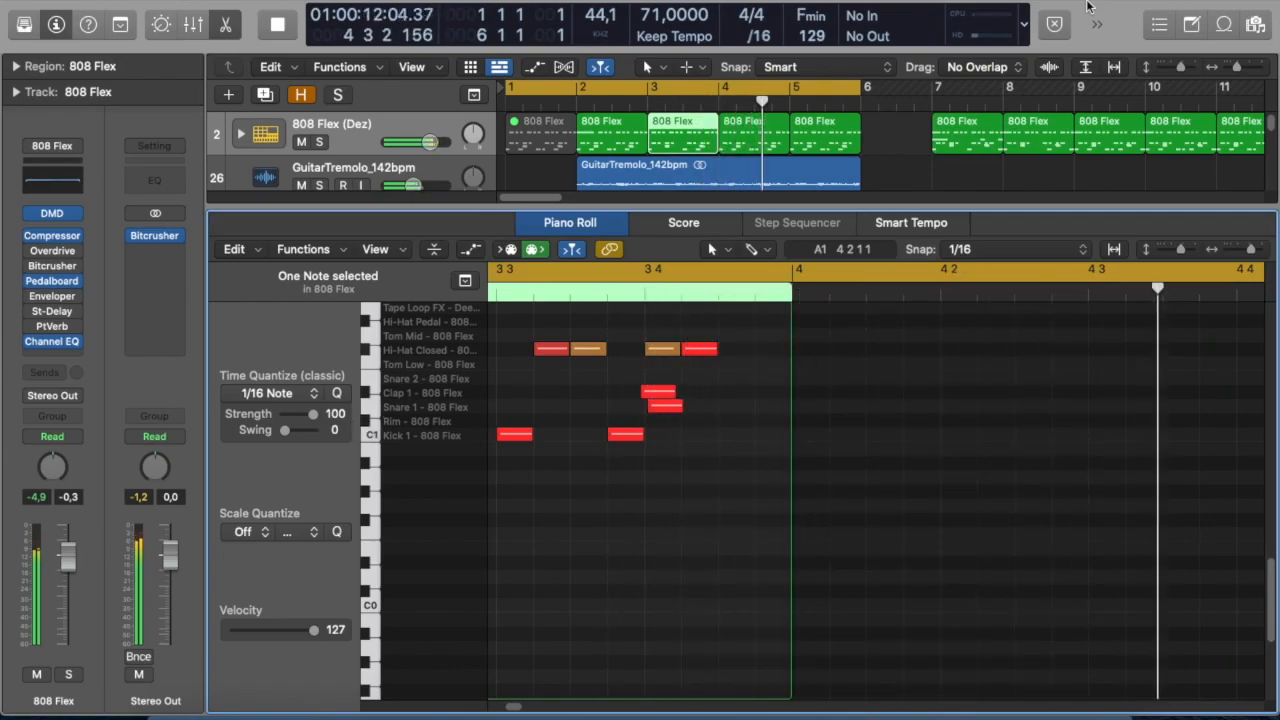
{"action": "key", "text": "space"}
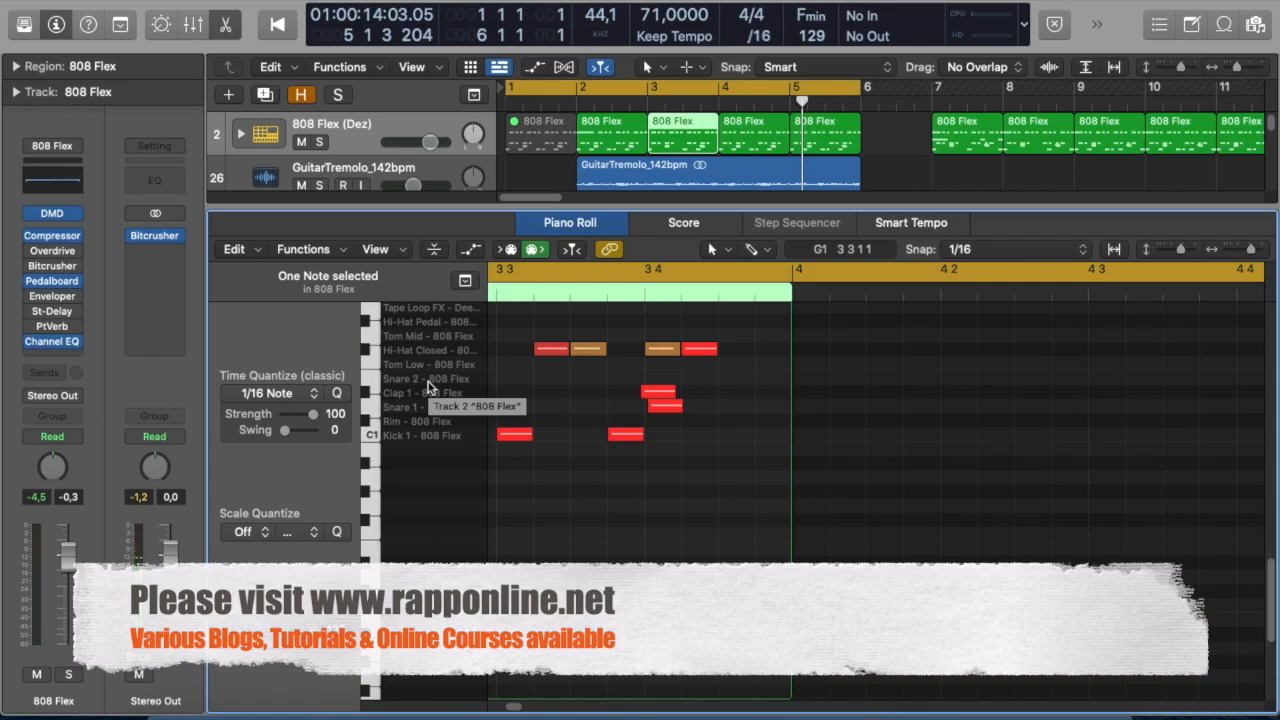
Step: Restart playback, close the Piano Roll and unmute the DrumsTop_142bpm track to hear it with the 808 Flex drums
{"action": "key", "text": "space"}
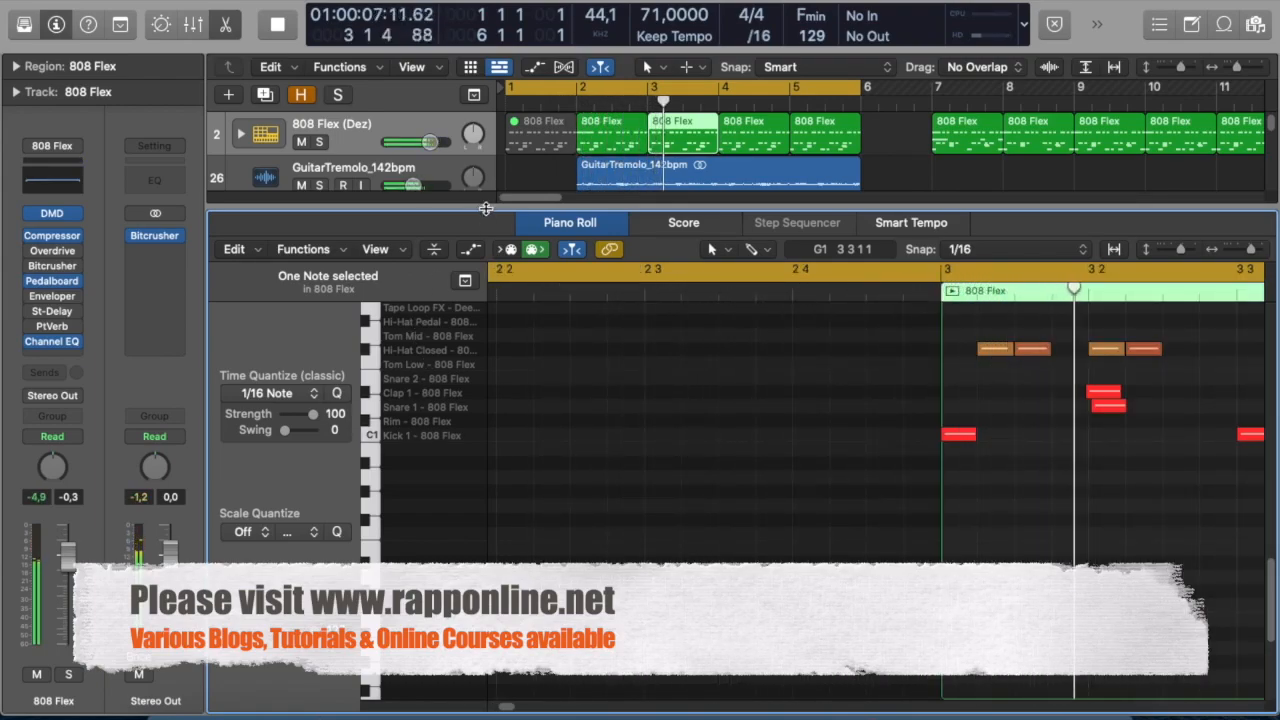
{"action": "key", "text": "e"}
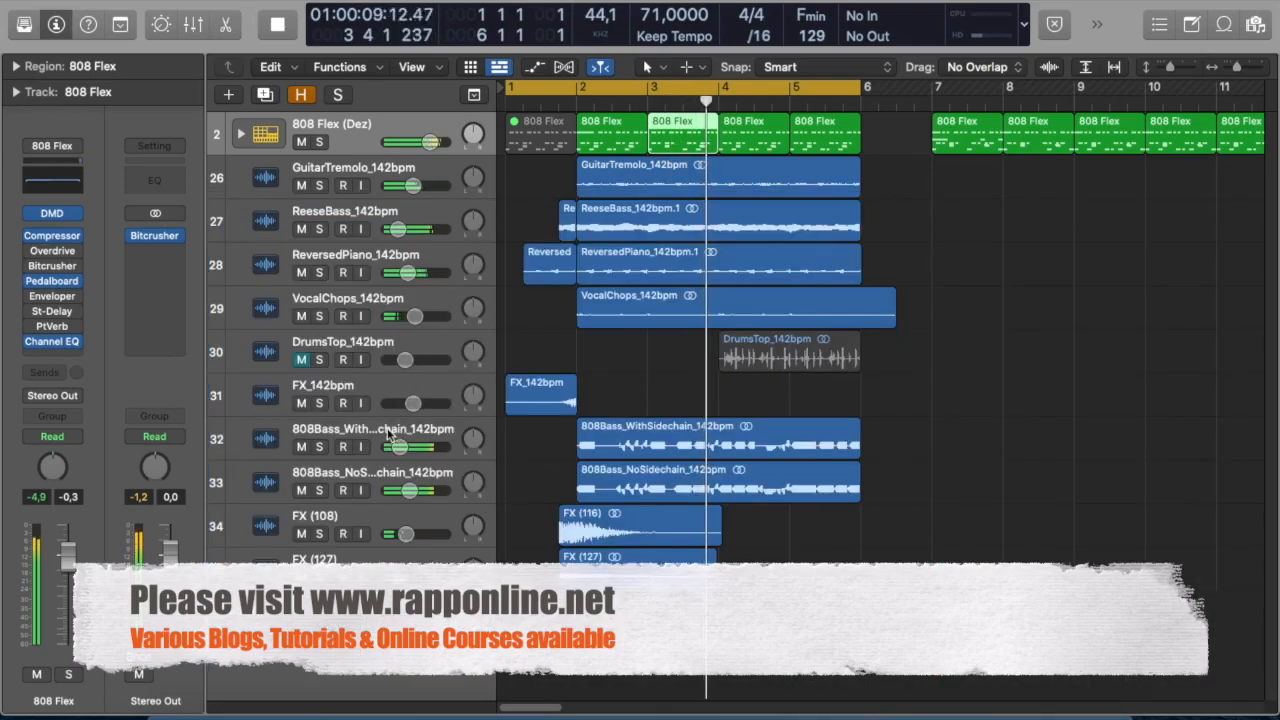
{"action": "left_click", "coordinate": [301, 359]}
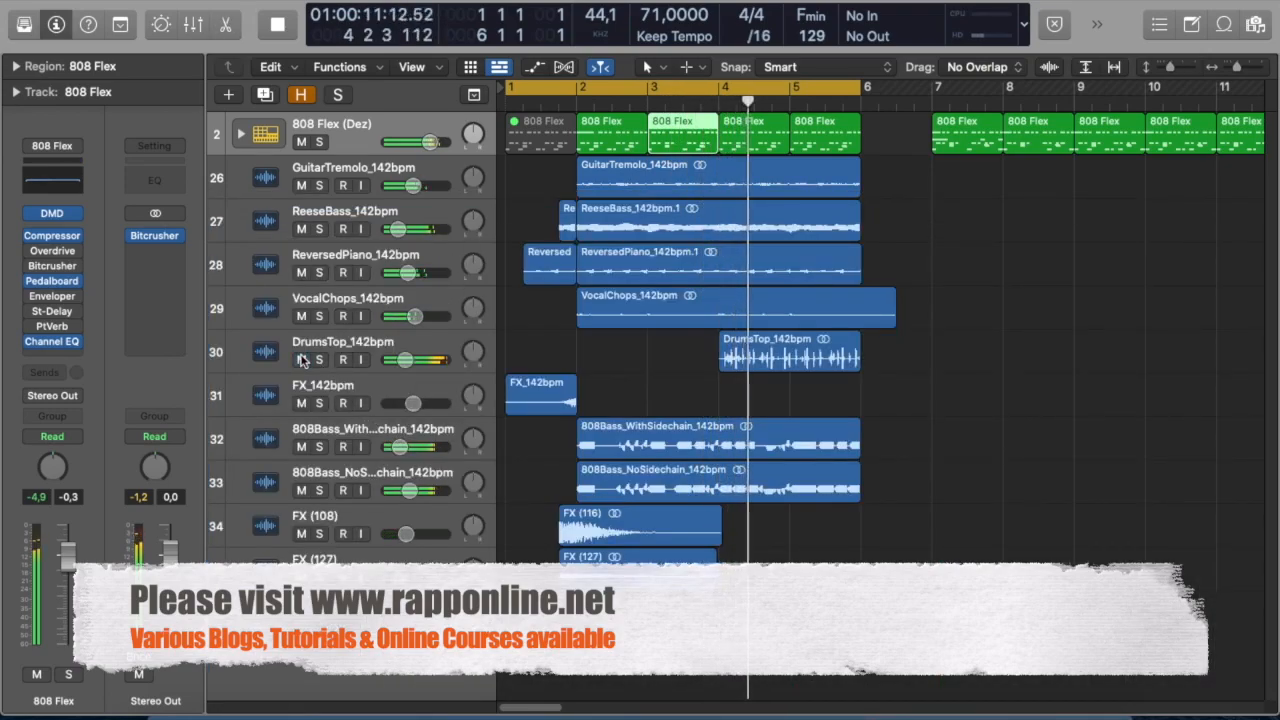